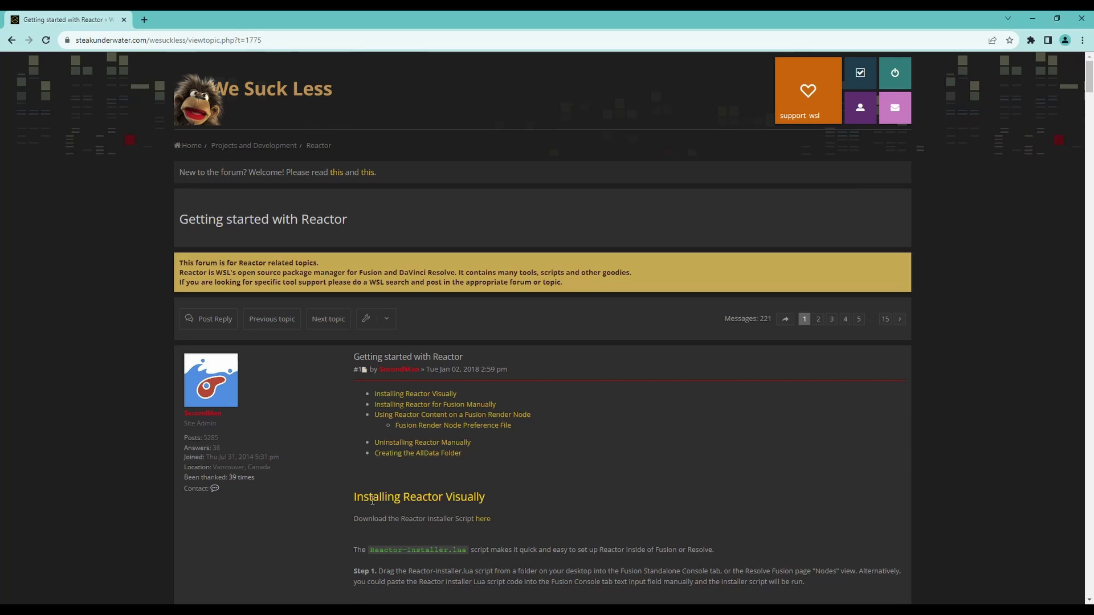
Step: Download the Reactor installer script from the 'Getting started with Reactor' forum post
drag(345, 504, 521, 505)
click(520, 505)
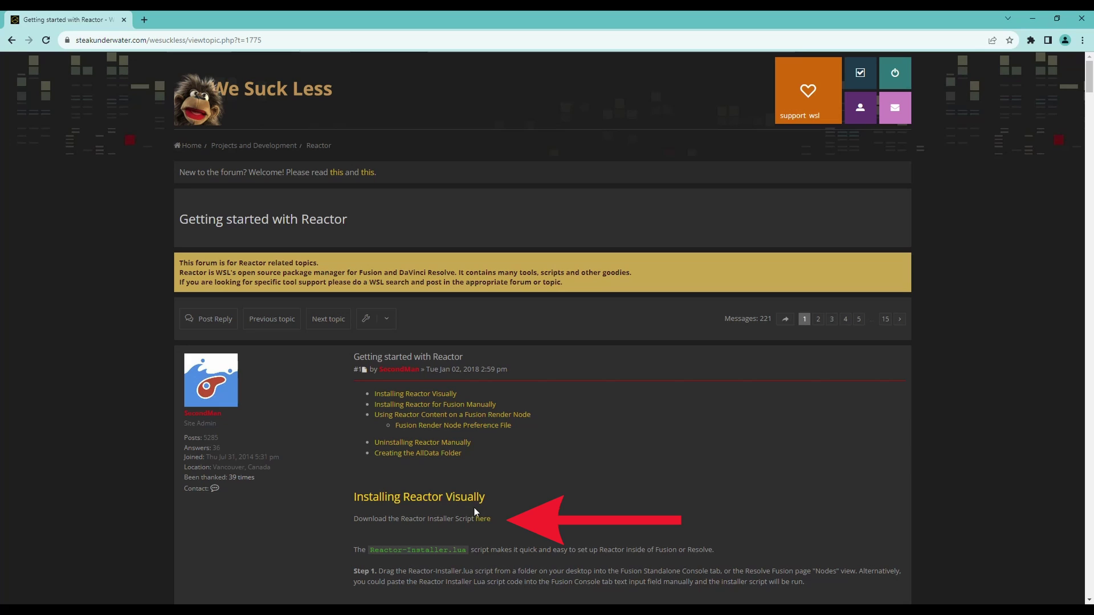
click(483, 523)
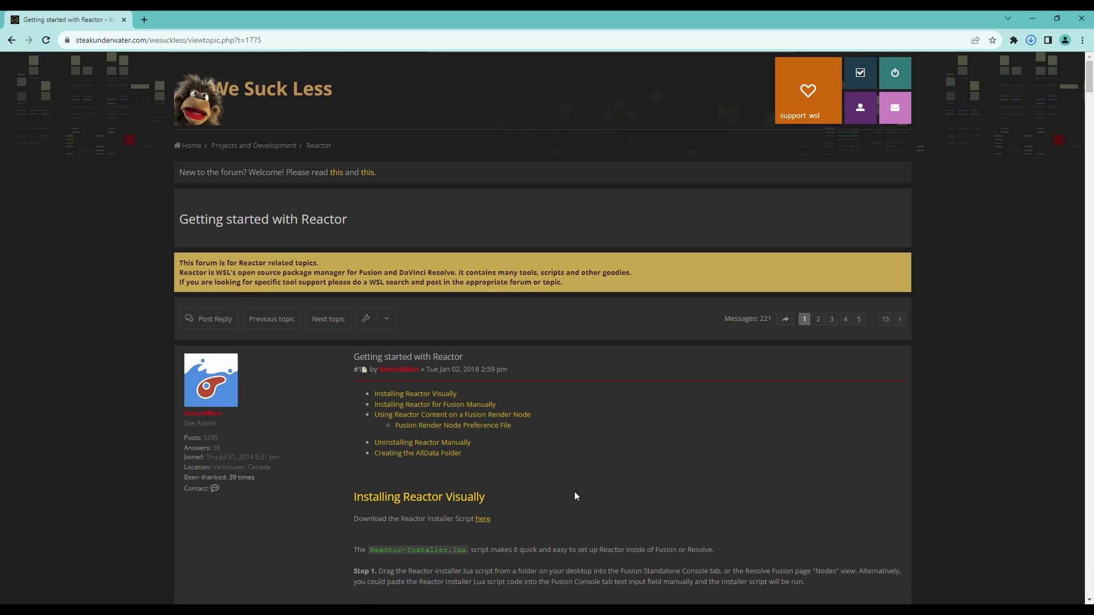
scroll(574, 492, down, 3)
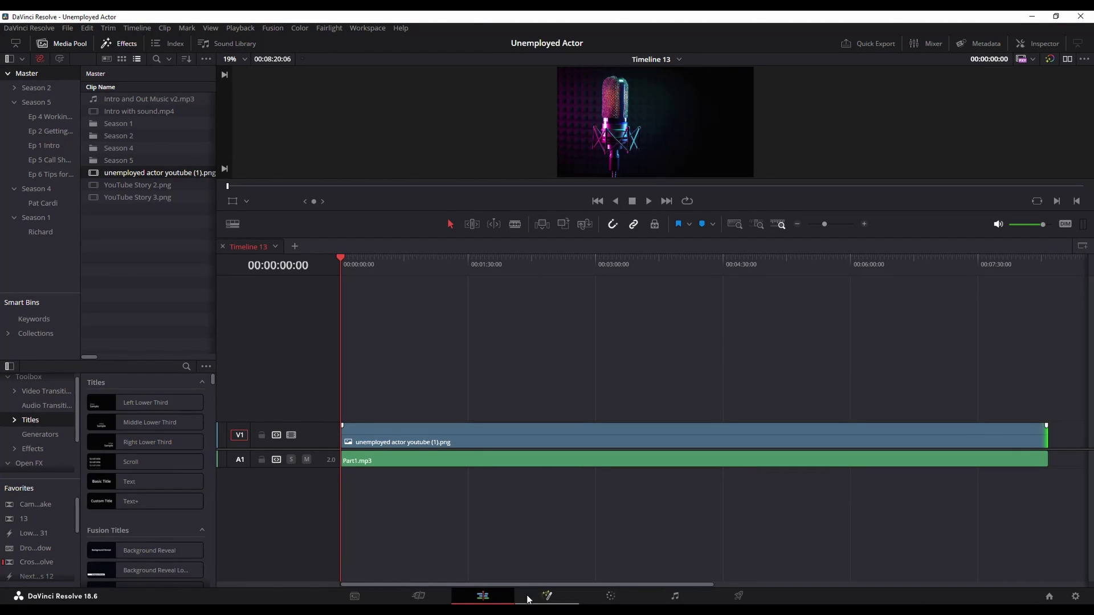
Step: Drop Reactor-Installer.lua from Downloads into the Fusion page's Nodes view and install Reactor
click(546, 597)
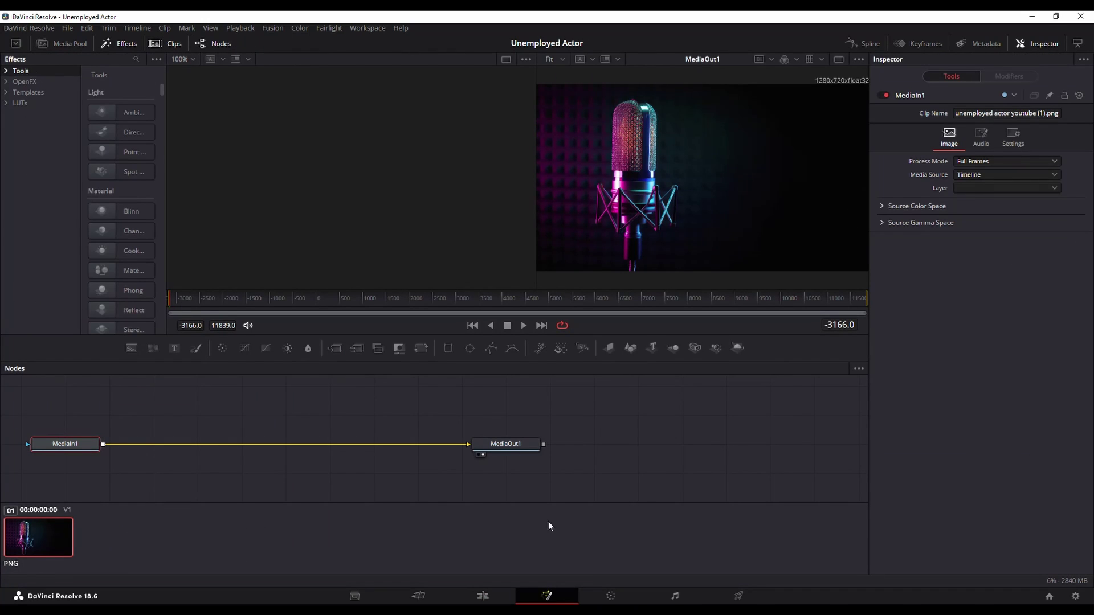
key(alt+Tab)
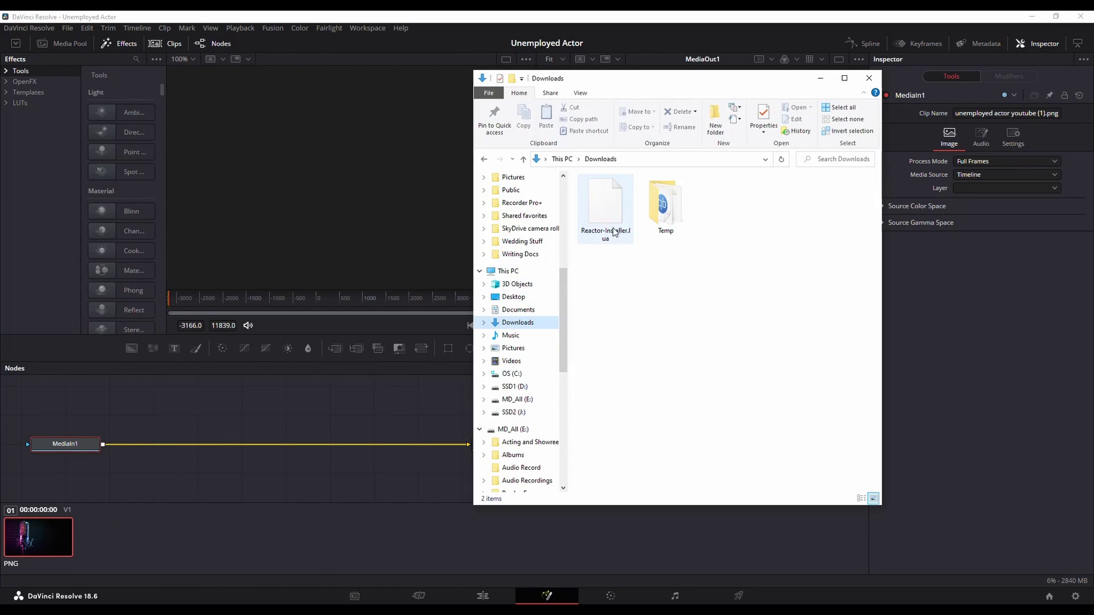
click(609, 199)
drag(609, 199, 286, 410)
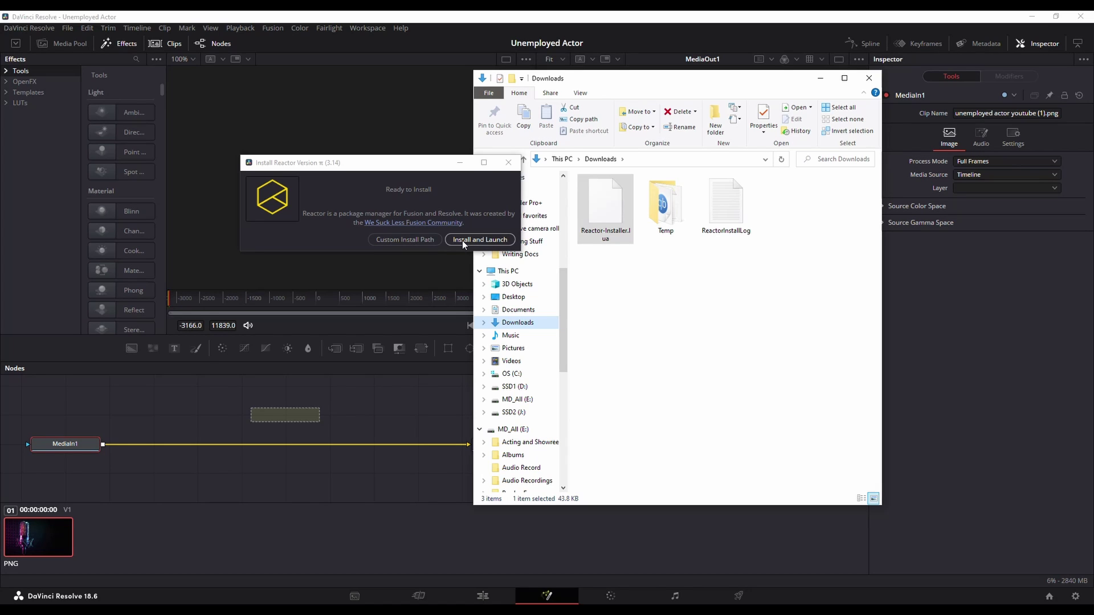
click(463, 240)
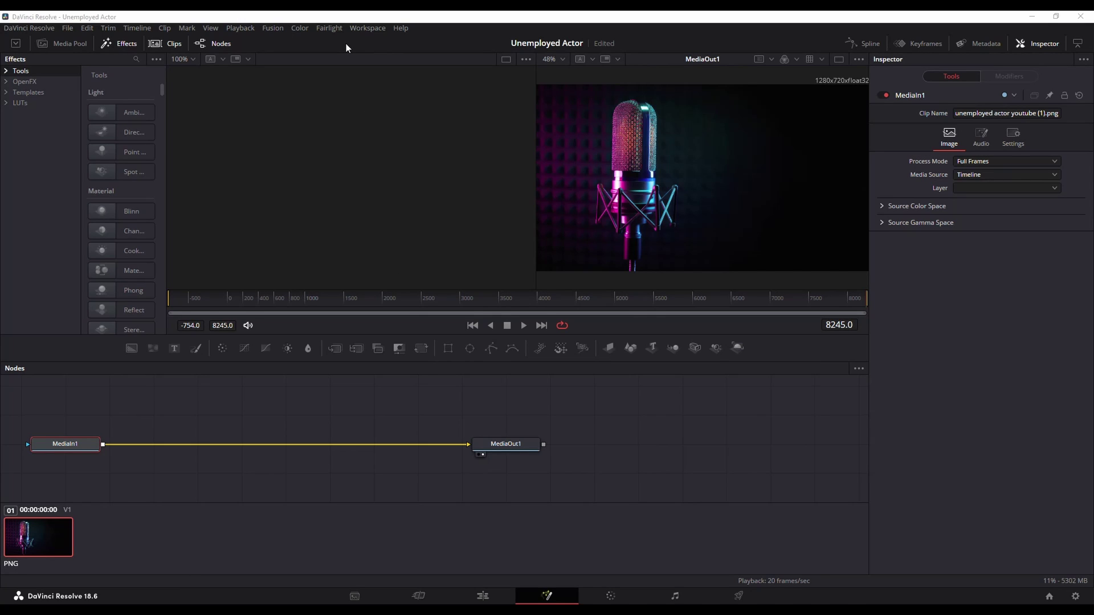
click(365, 29)
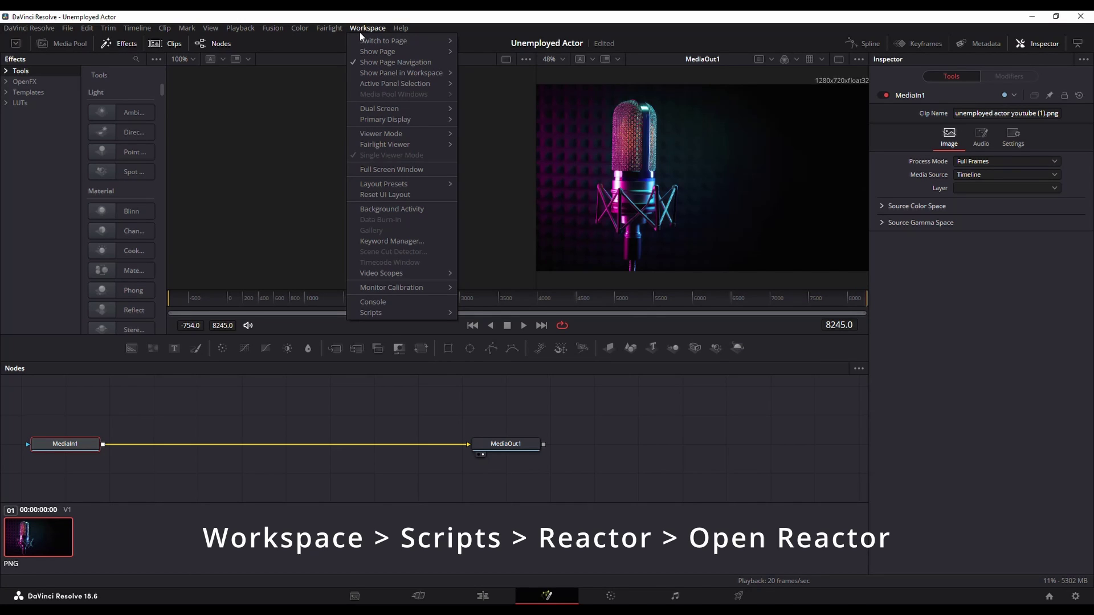
mouse_move(389, 312)
mouse_move(502, 312)
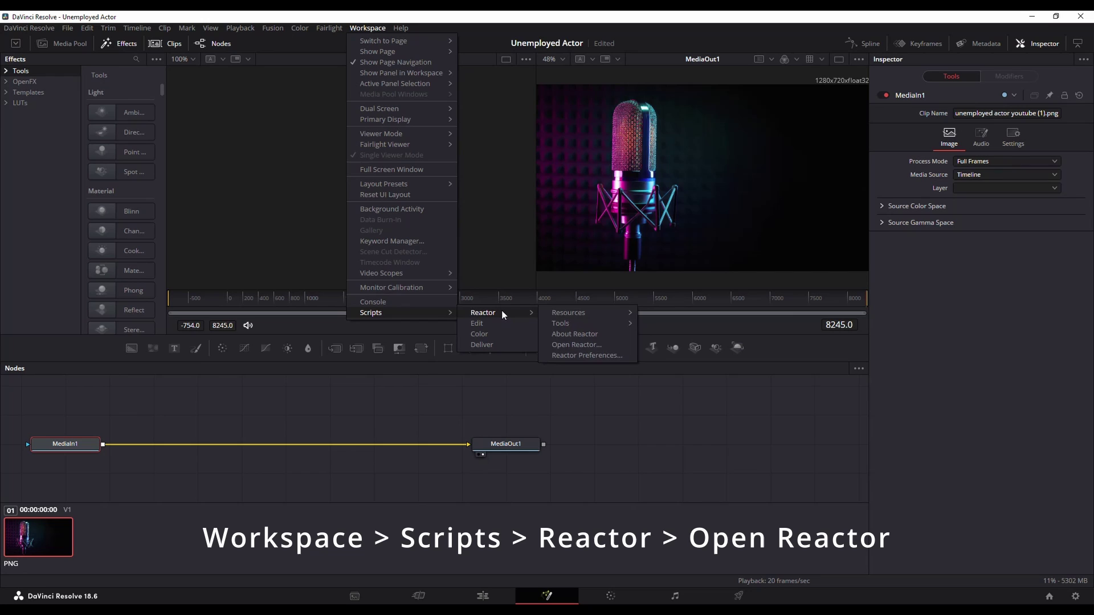
click(576, 345)
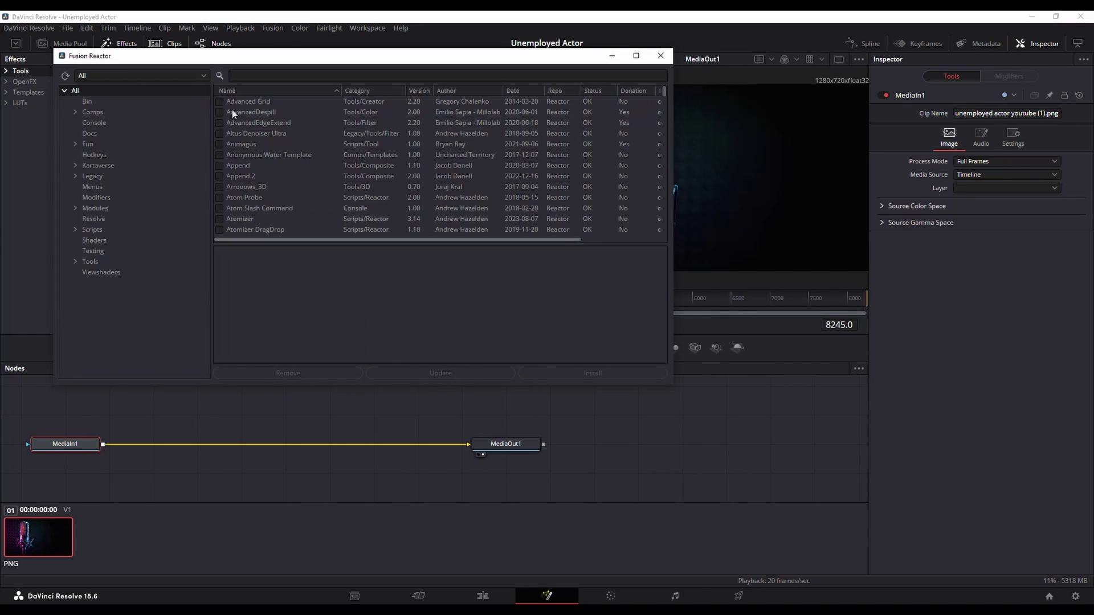
scroll(297, 172, down, 2)
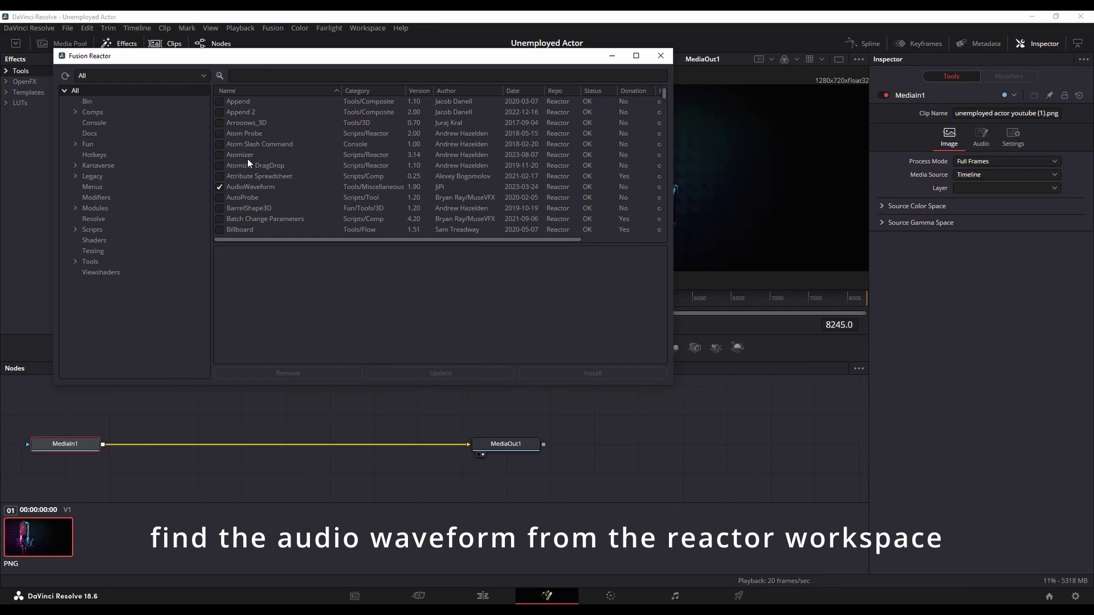
click(246, 76)
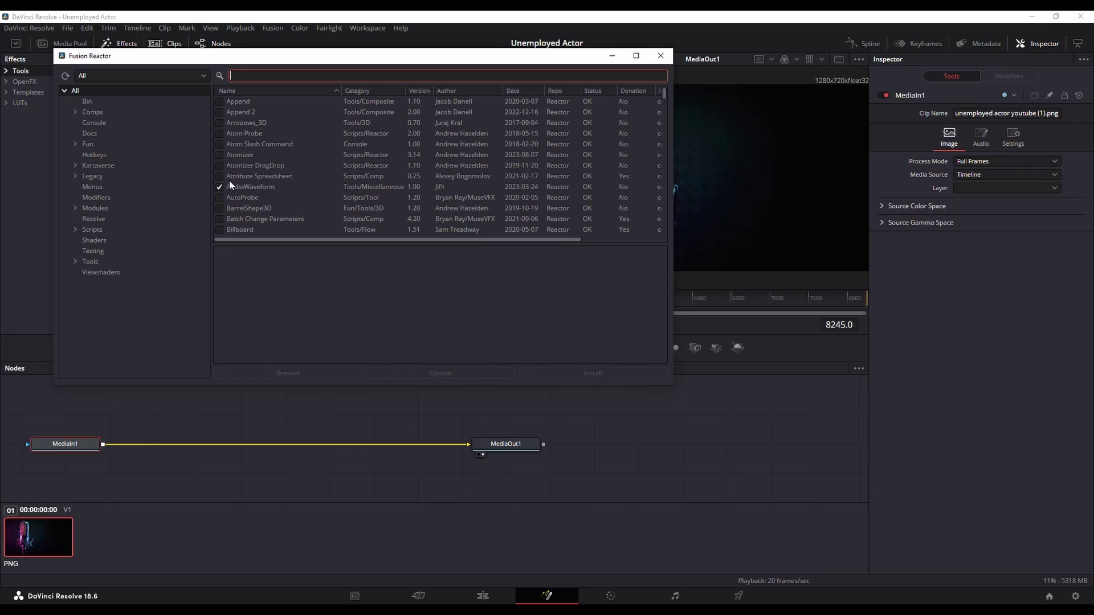
click(269, 336)
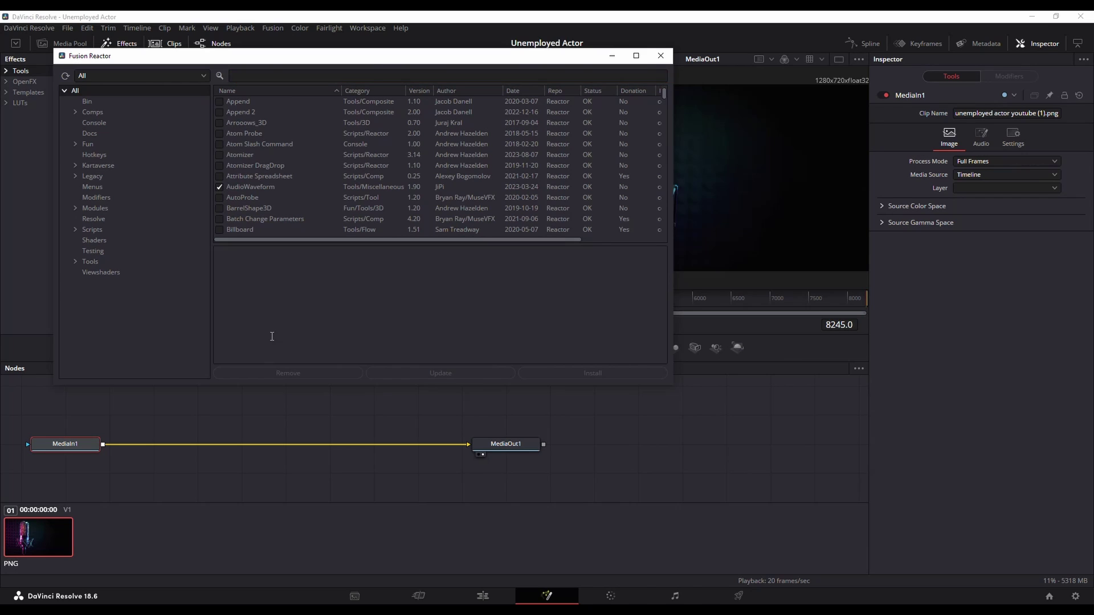
click(661, 58)
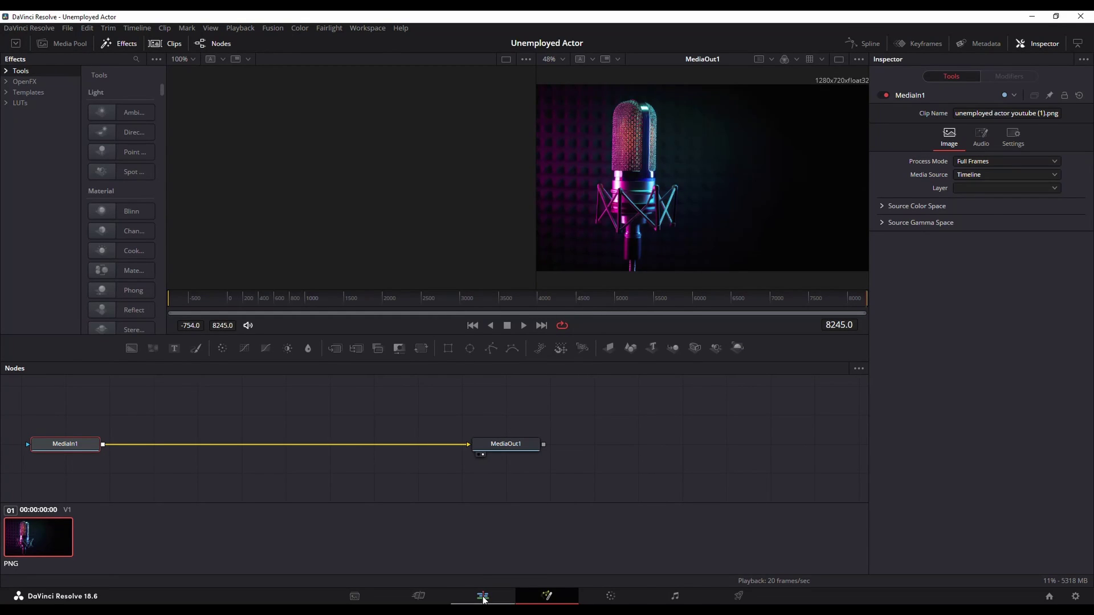
Step: On the Edit page, place a Fusion Composition (searched as 'fus') on V2 above the microphone image
click(483, 597)
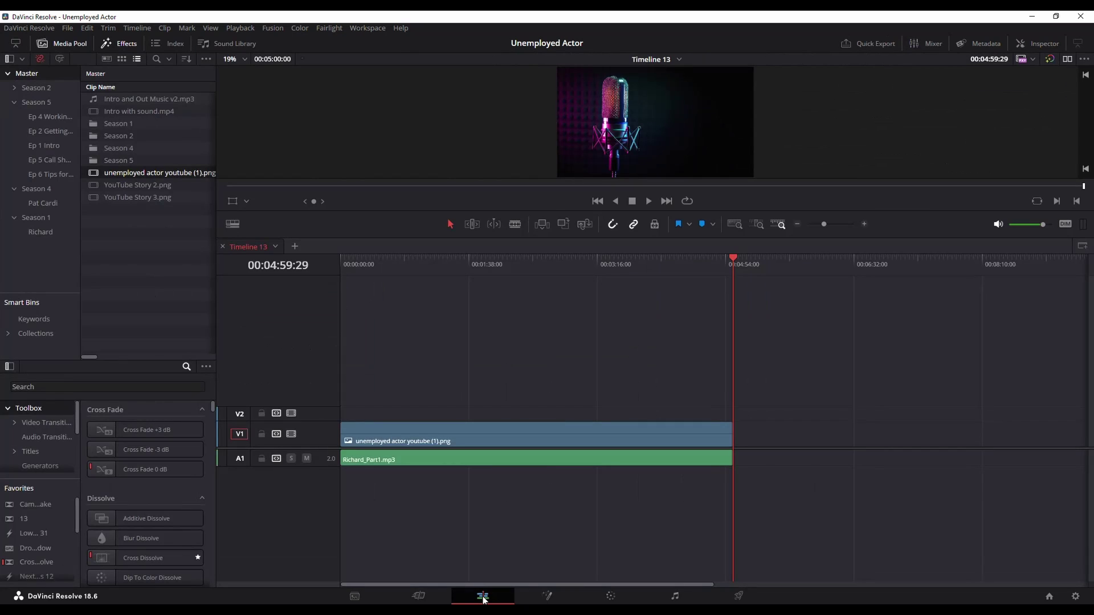
click(83, 388)
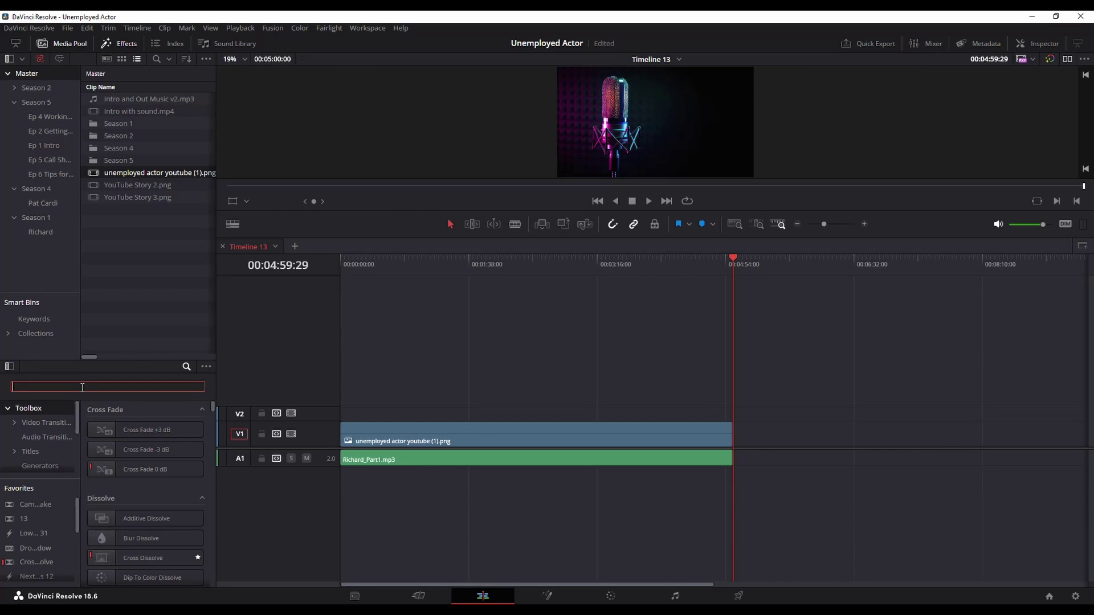
text(fus)
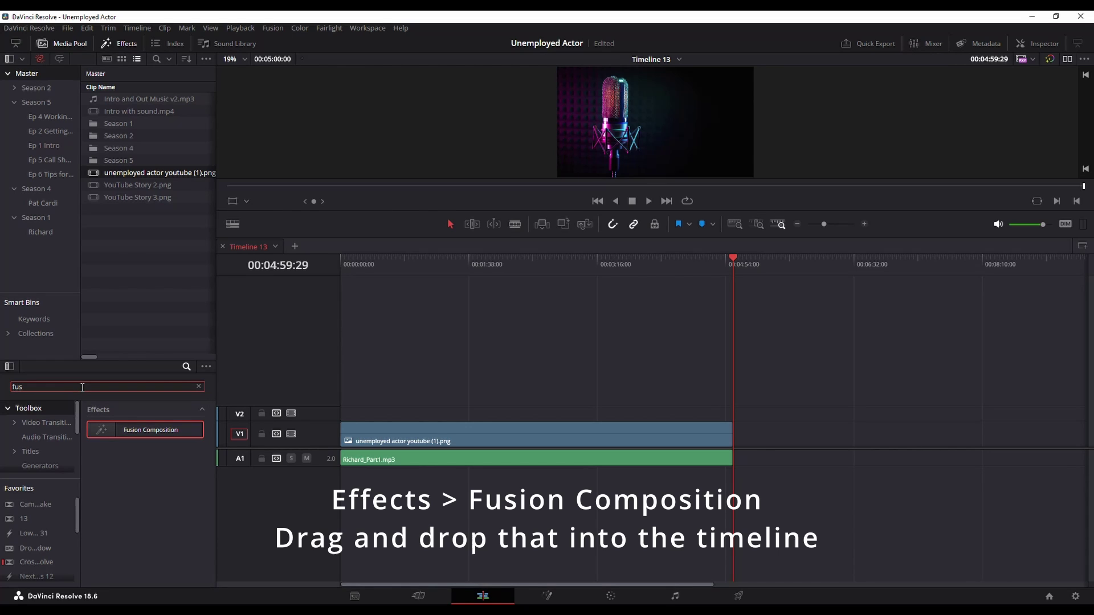
drag(145, 432, 356, 394)
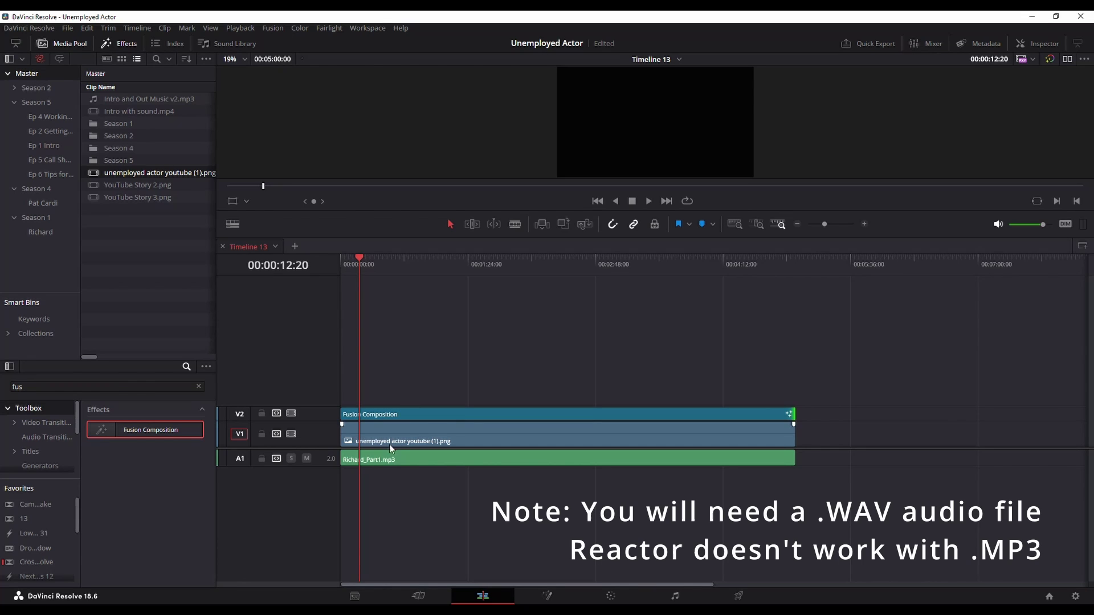
click(403, 462)
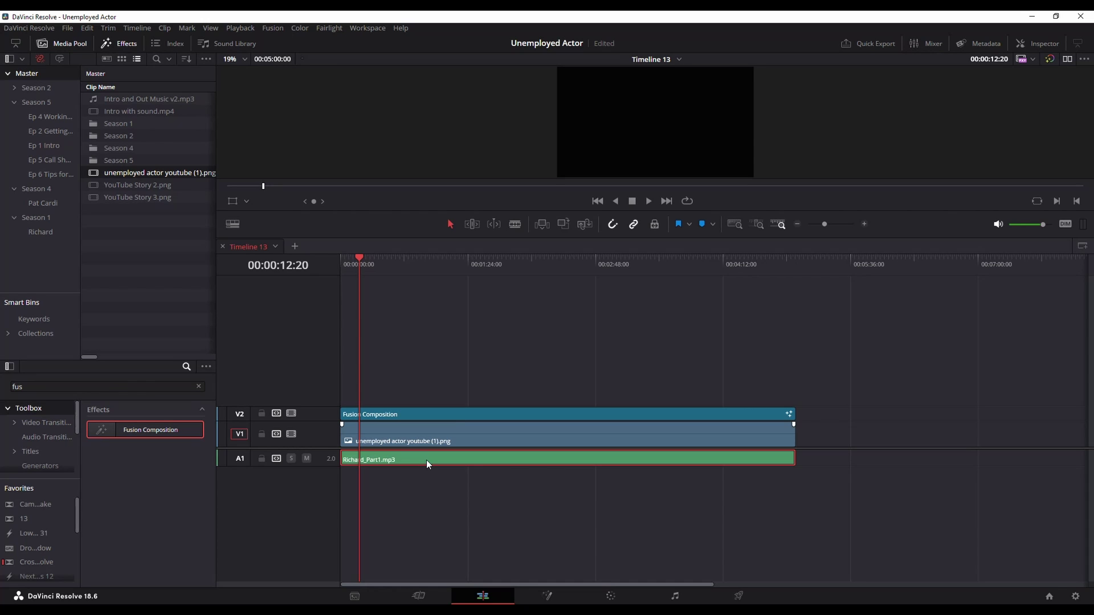
Step: On the Deliver page, choose the Audio Only preset with Wave format and 16-bit depth
click(738, 596)
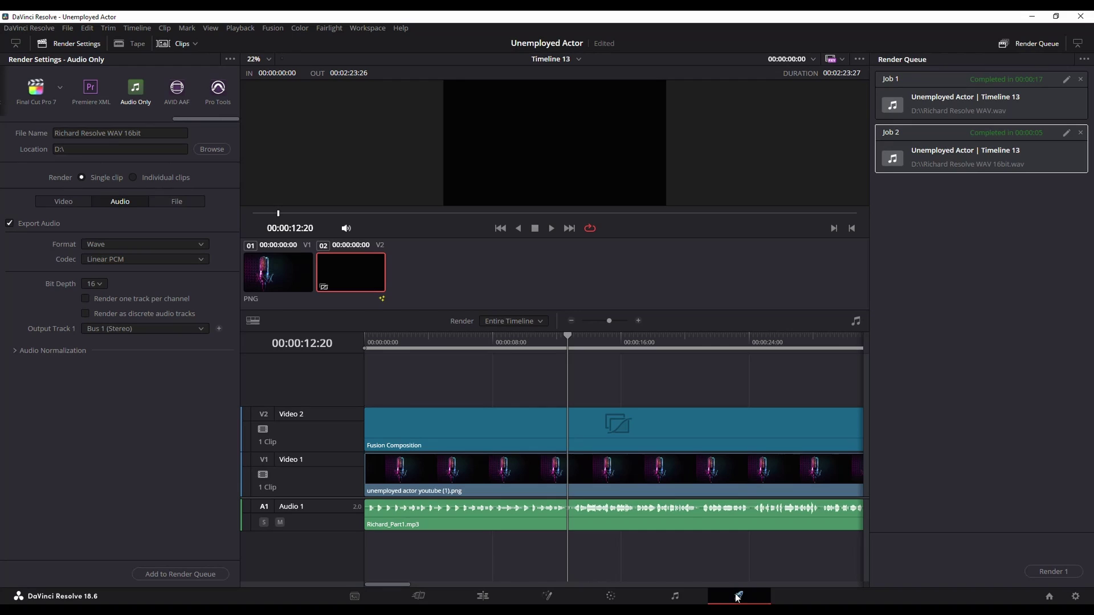
click(136, 88)
click(148, 137)
click(100, 245)
click(101, 247)
click(101, 284)
Step: Render the queued audio job, confirm the re-render, and close Audacity
click(1062, 572)
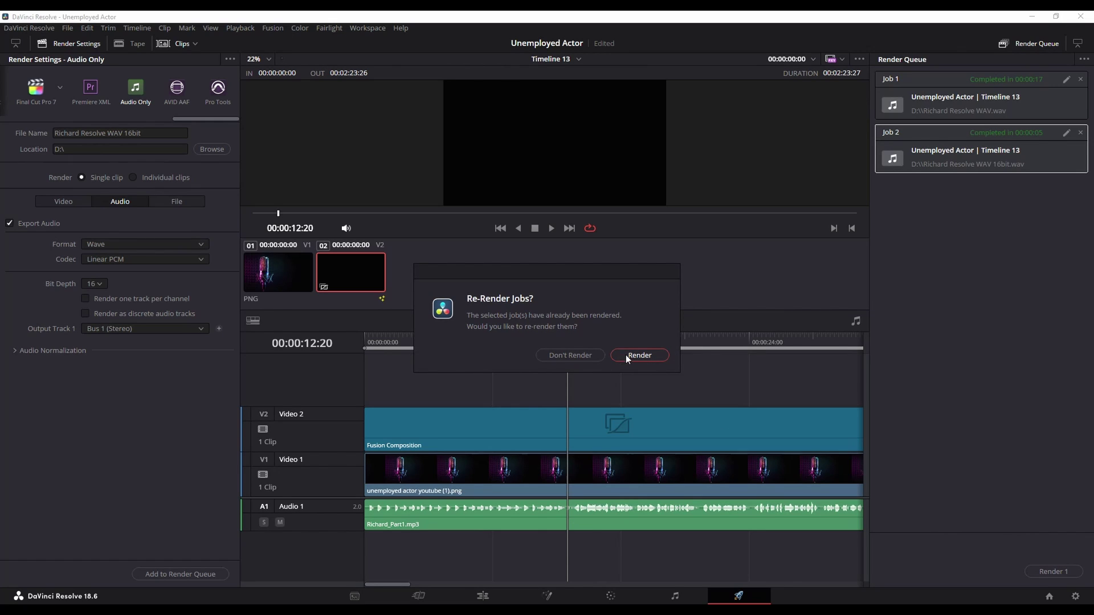
click(623, 355)
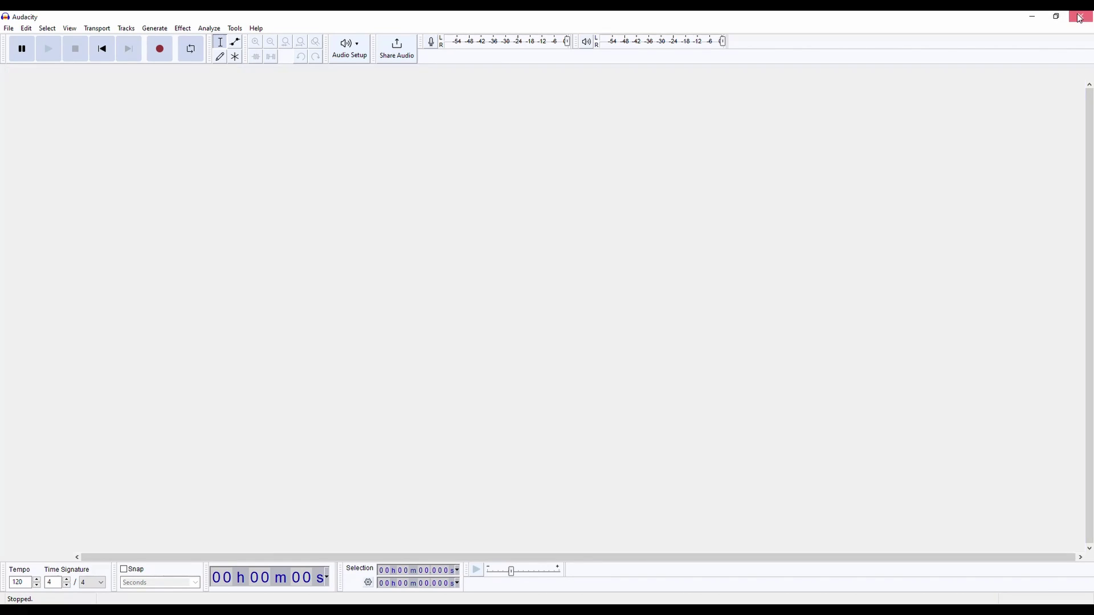
click(1081, 19)
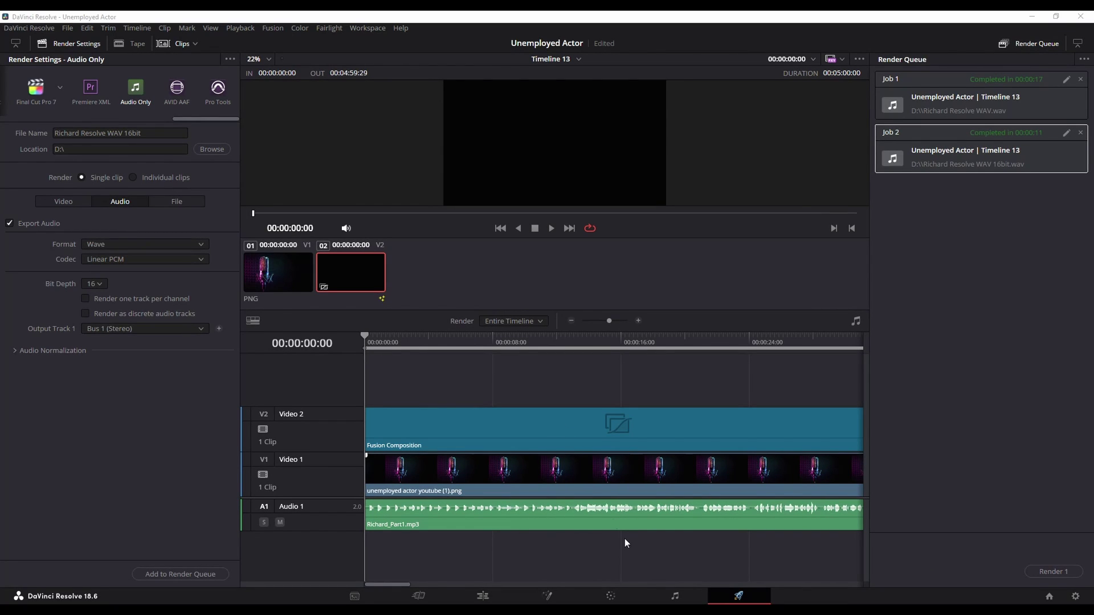
Step: Open the V2 Fusion Composition clip on the Fusion page
click(546, 596)
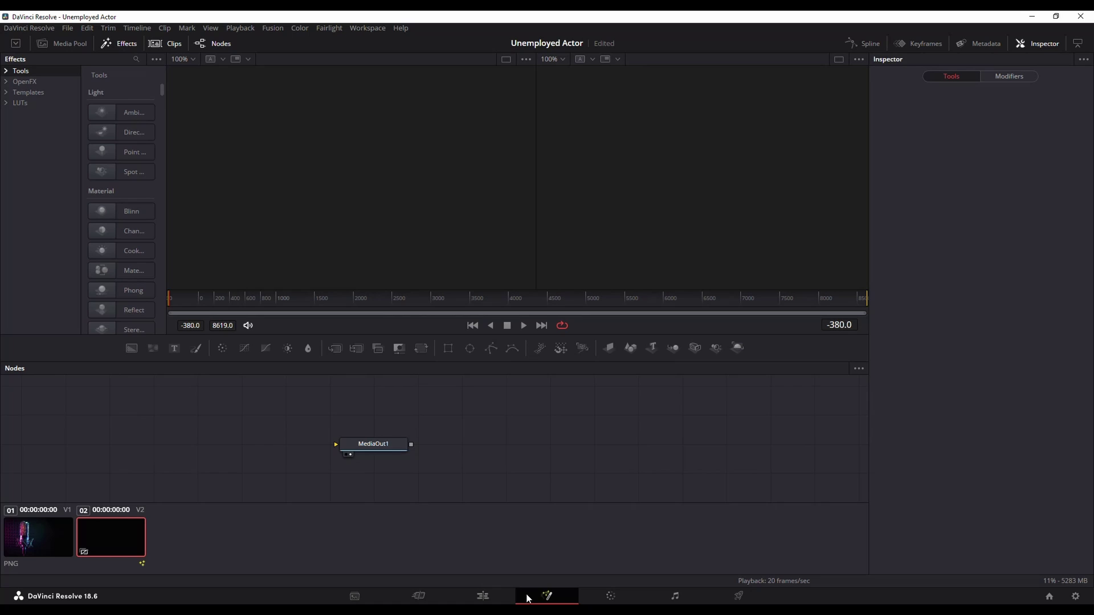
Step: Place Richard_Part2.mp3 from the Season 1 bin on A1 after Richard_Part1.mp3
click(482, 596)
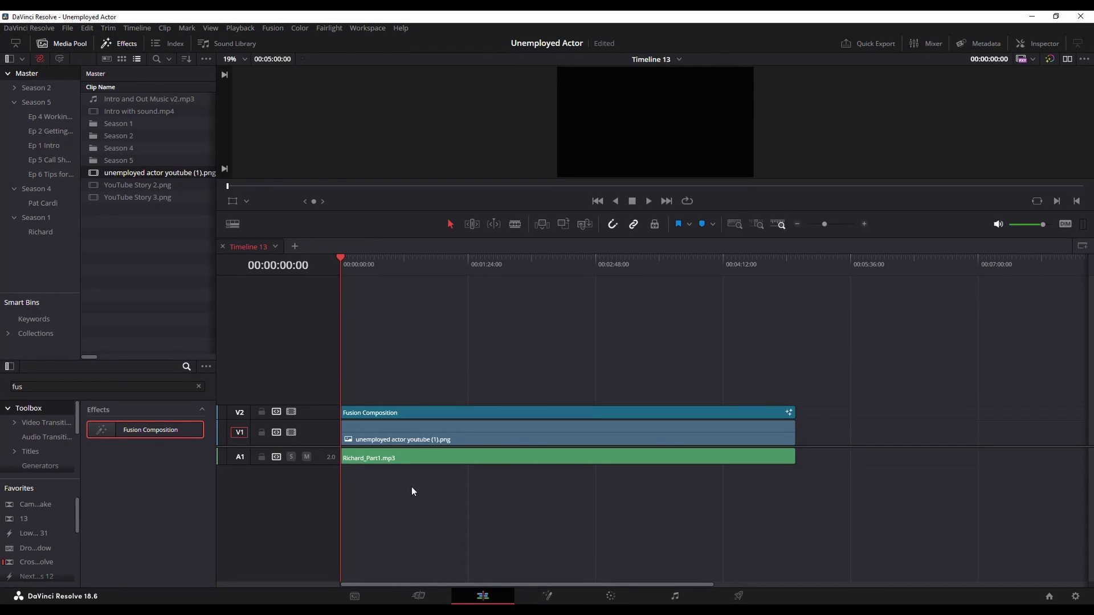
click(385, 437)
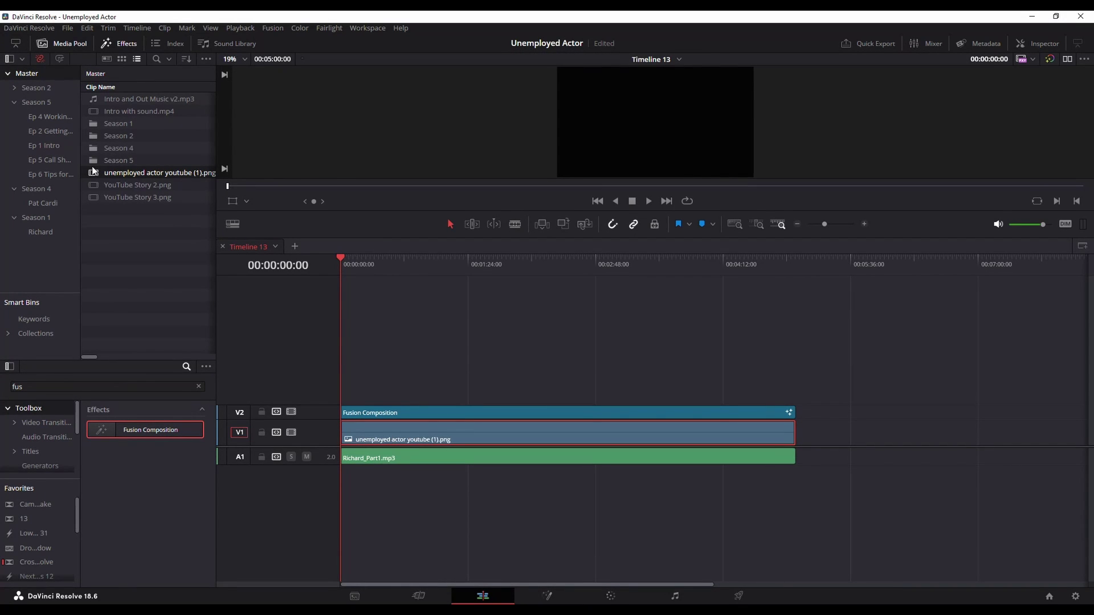
click(36, 218)
click(122, 111)
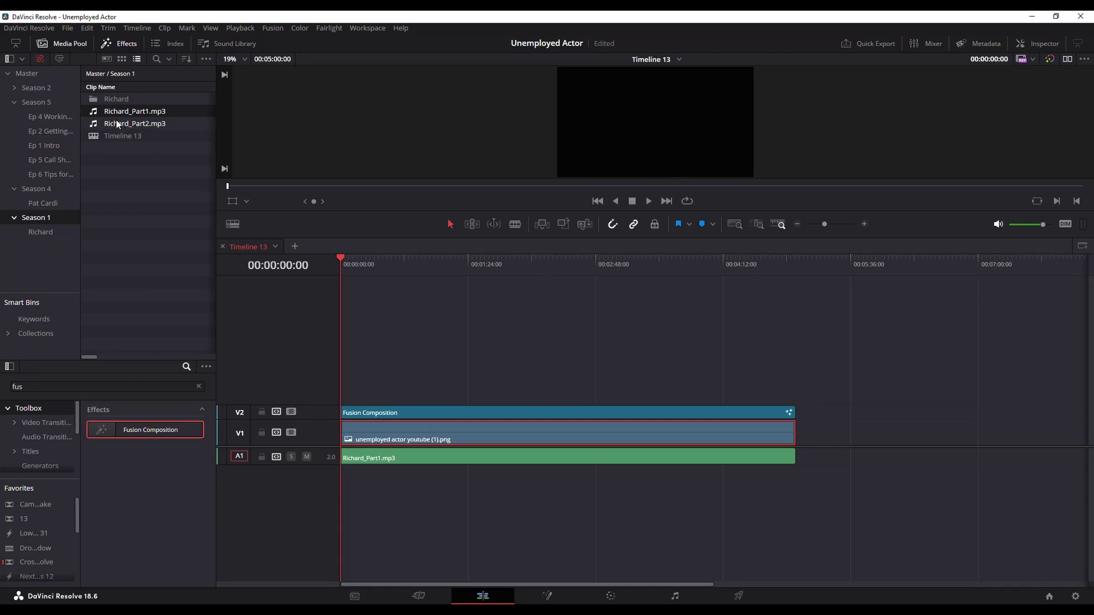
click(120, 124)
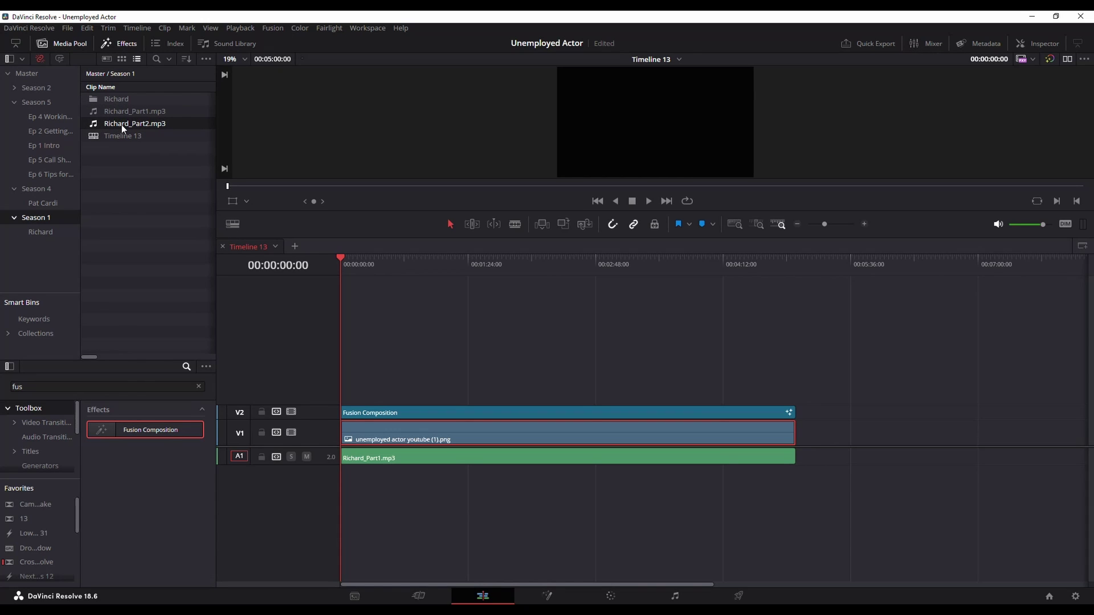
drag(121, 125, 805, 446)
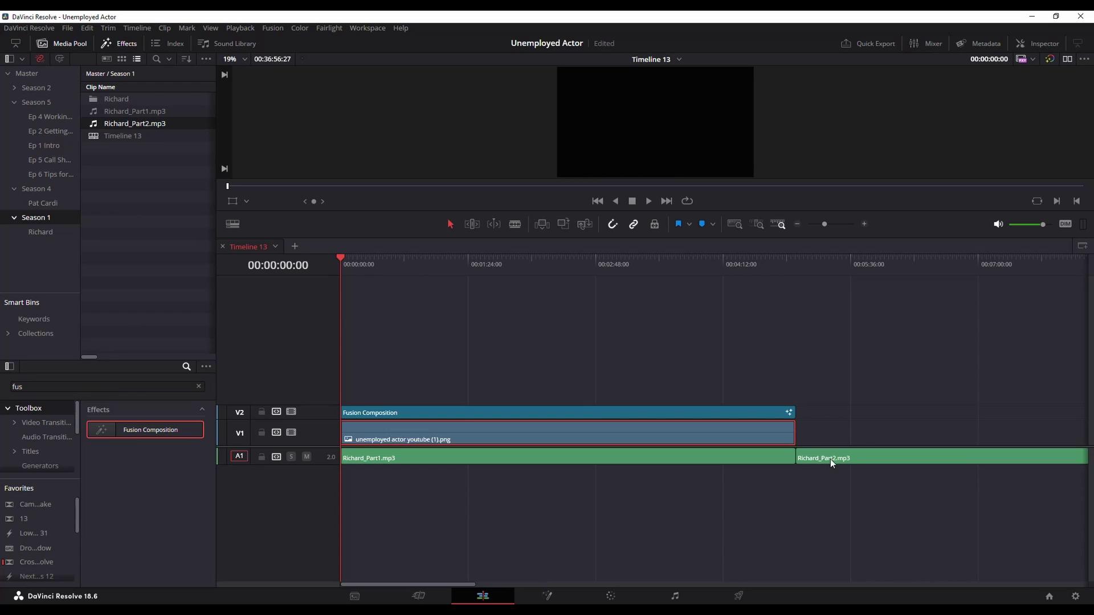
click(846, 454)
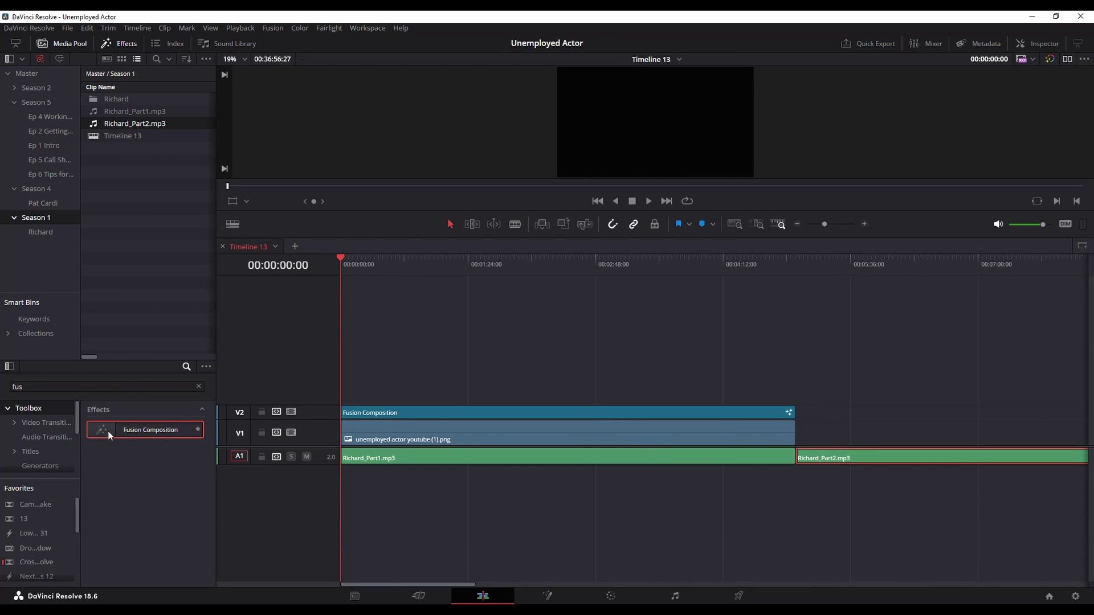
Step: Add a second Fusion Composition on V2, then delete it together with Richard_Part2.mp3
drag(108, 434, 823, 413)
drag(806, 375, 868, 487)
key(Delete)
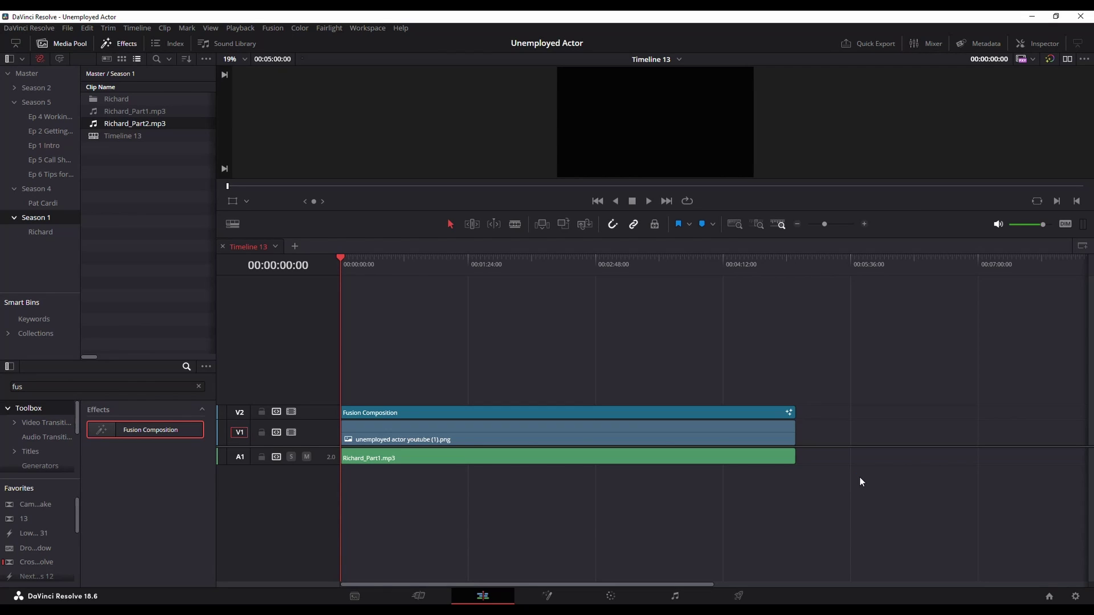
Step: Open the V2 Fusion Composition in Fusion and browse Add Tool > Fuses in the node editor
click(460, 414)
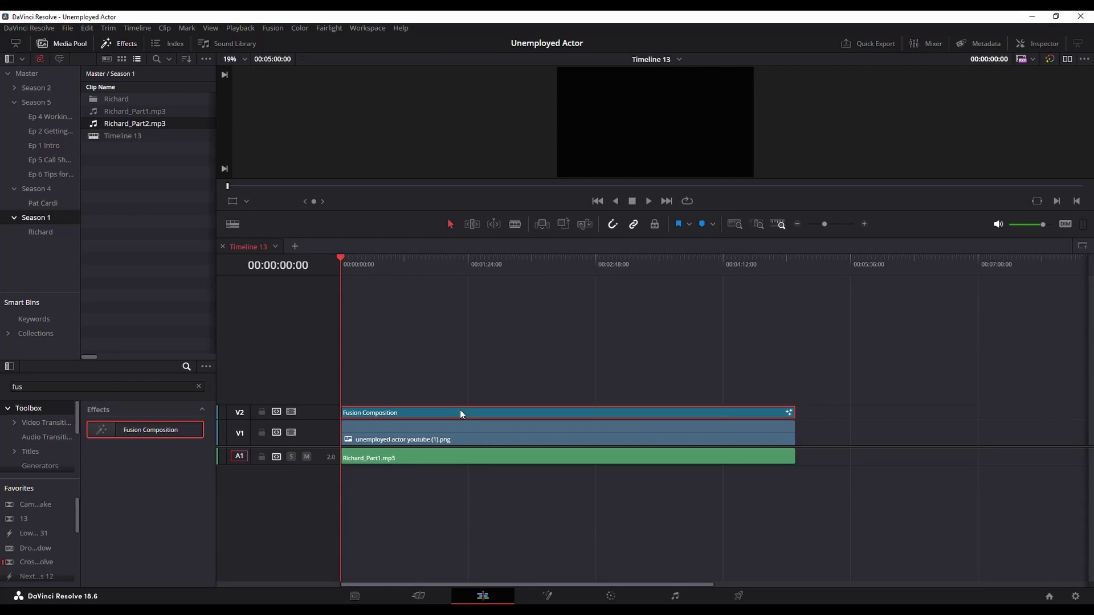
right_click(425, 414)
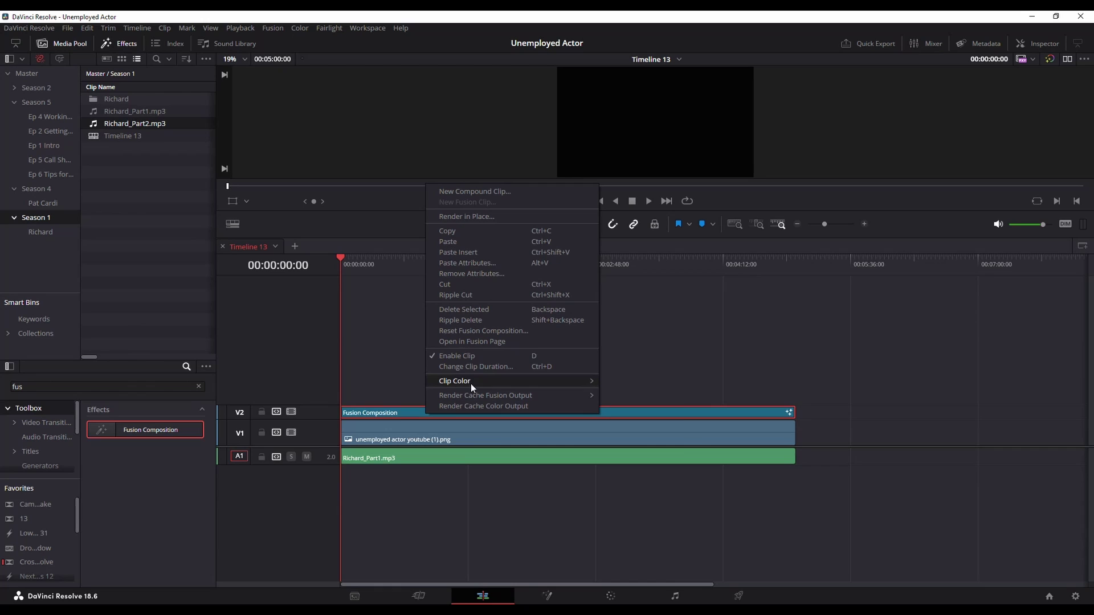
click(490, 343)
right_click(220, 439)
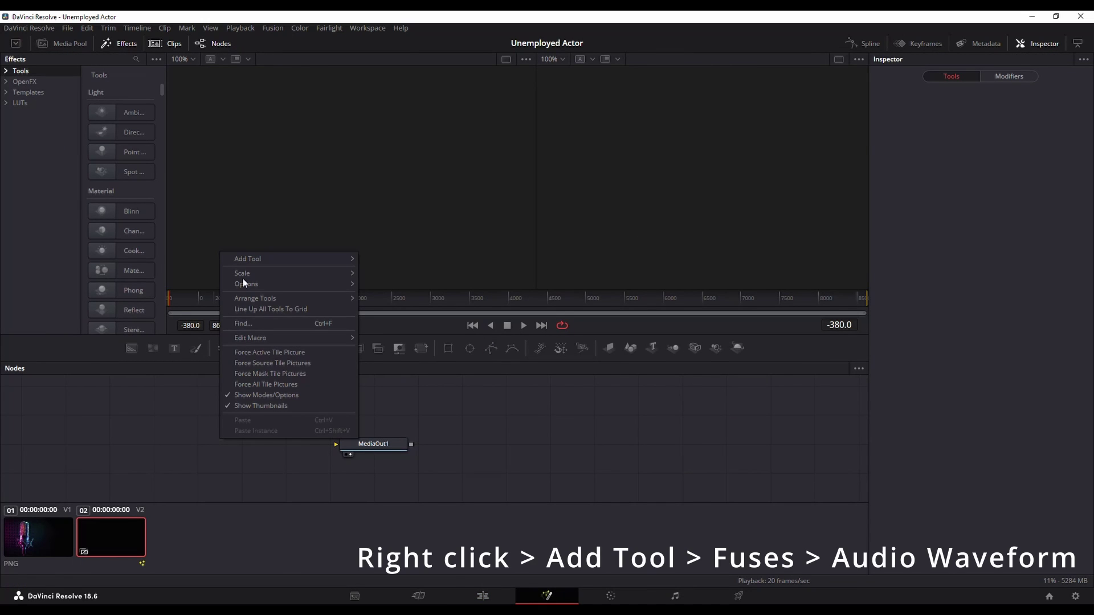
mouse_move(258, 259)
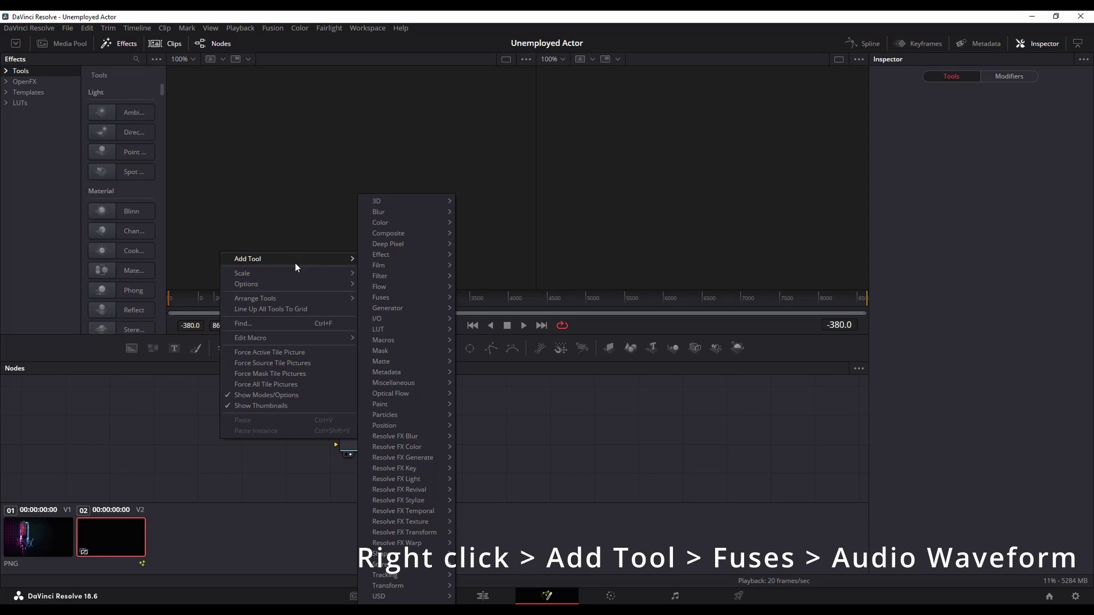
mouse_move(394, 294)
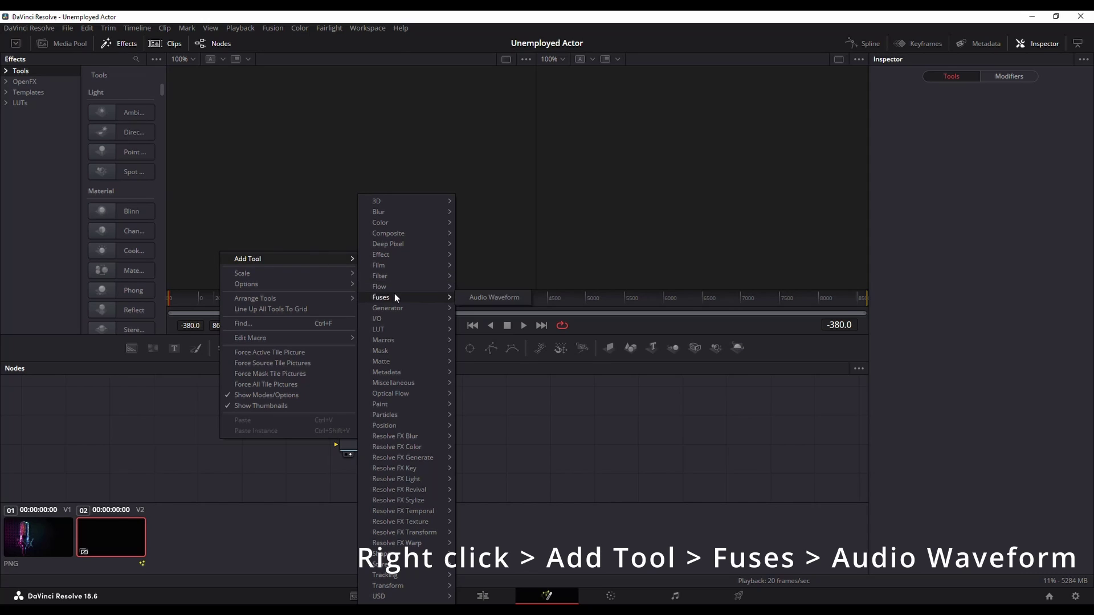
Step: Add an Audio Waveform node, show it in the left viewer, and connect it to MediaOut1
click(483, 299)
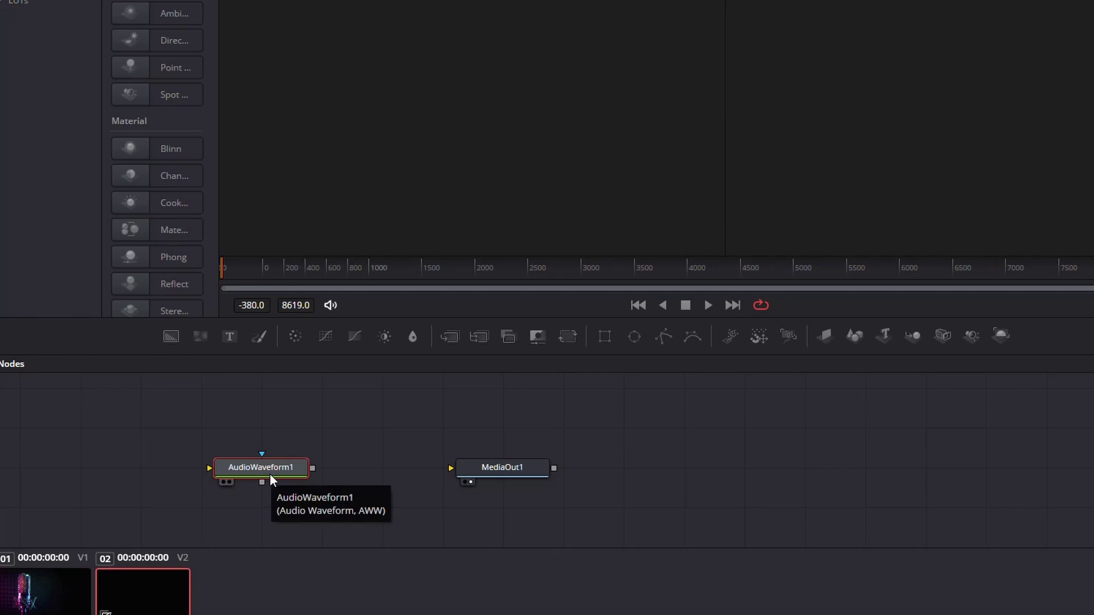
click(223, 484)
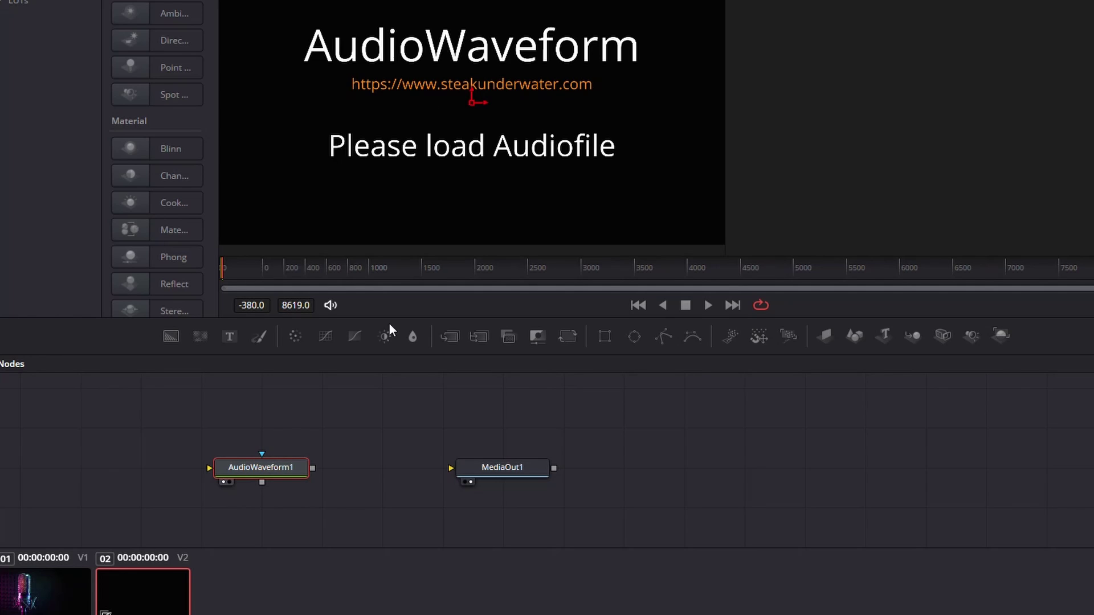
drag(313, 468, 455, 470)
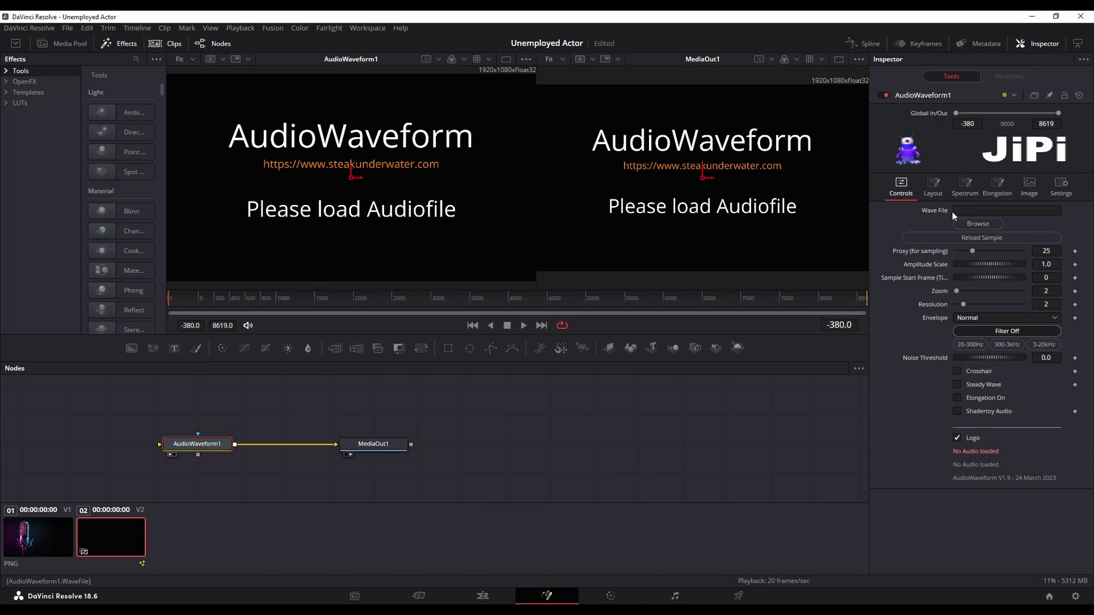
Step: Load Richard Resolve WAV into AudioWaveform1, which triggers a bit-depth error
click(973, 224)
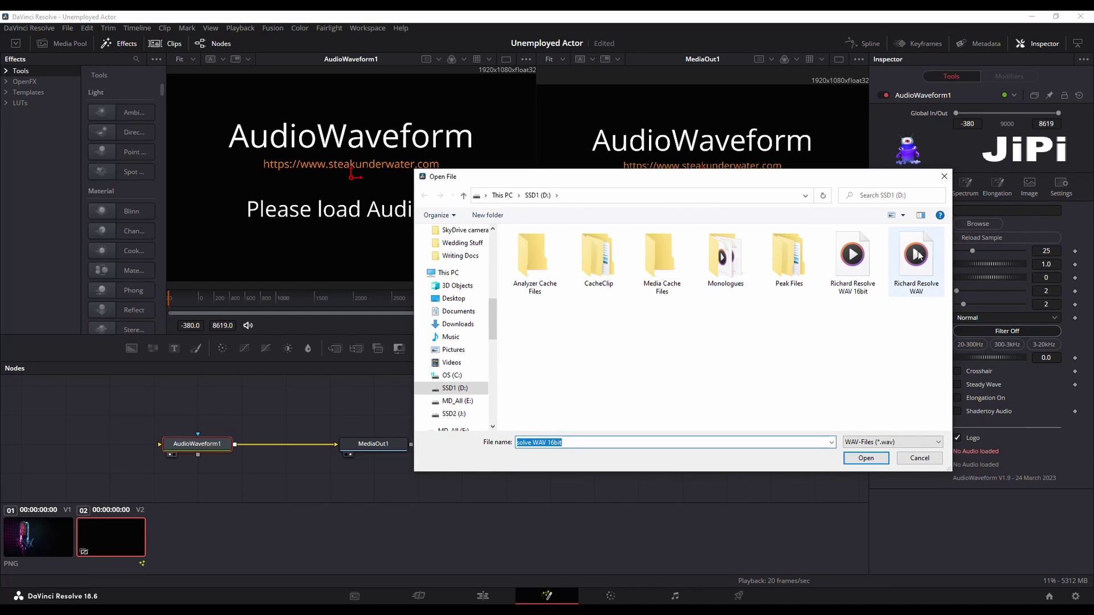
click(916, 256)
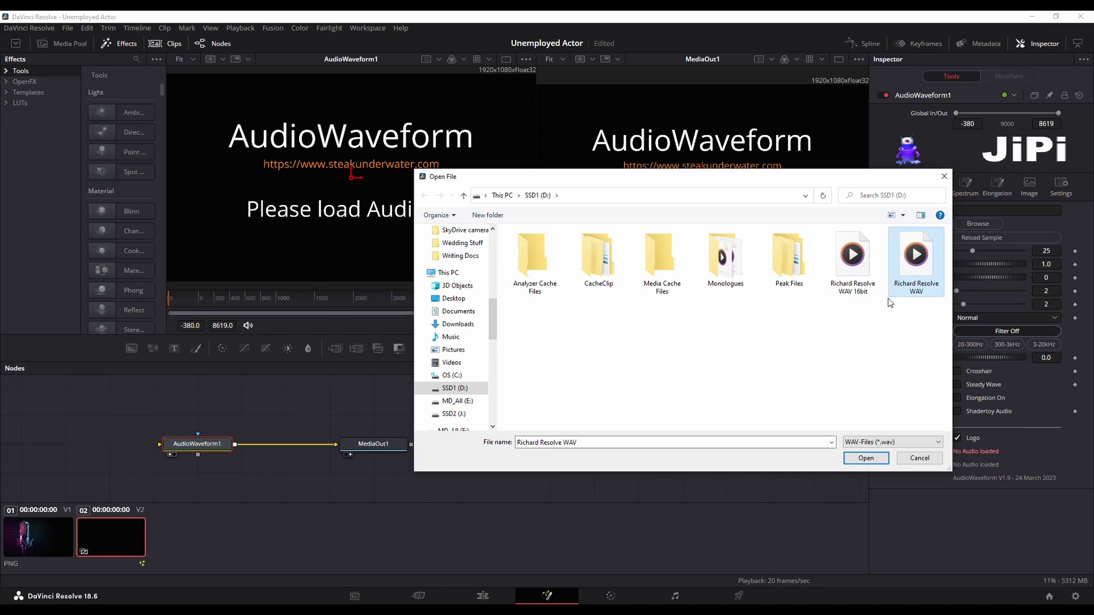
click(865, 460)
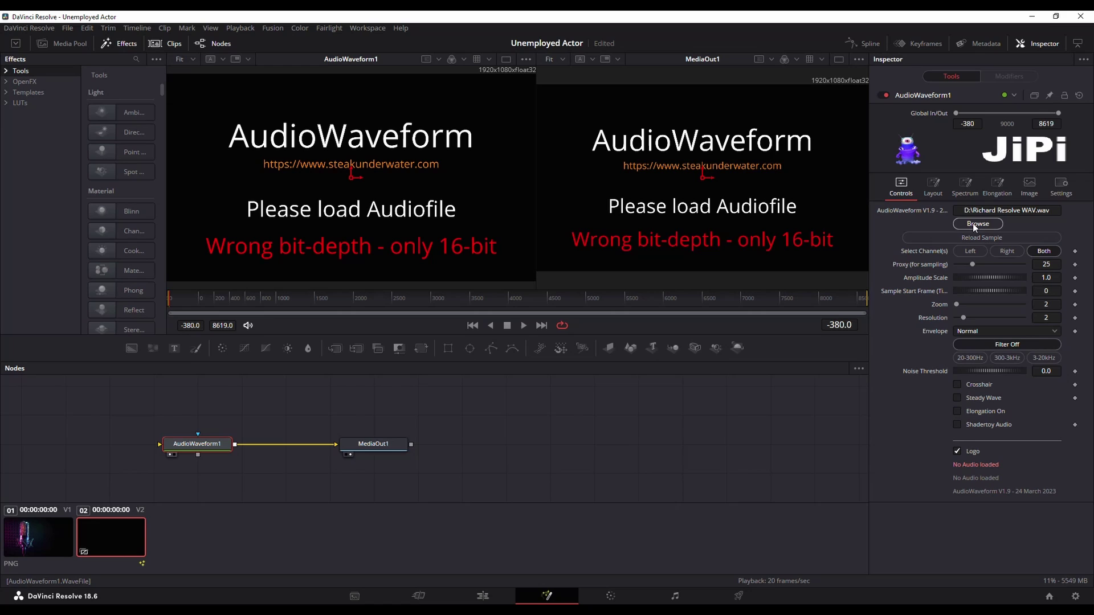
Step: Load Richard Resolve WAV 16bit.wav instead, reload the sample, and check the Edit page
click(987, 223)
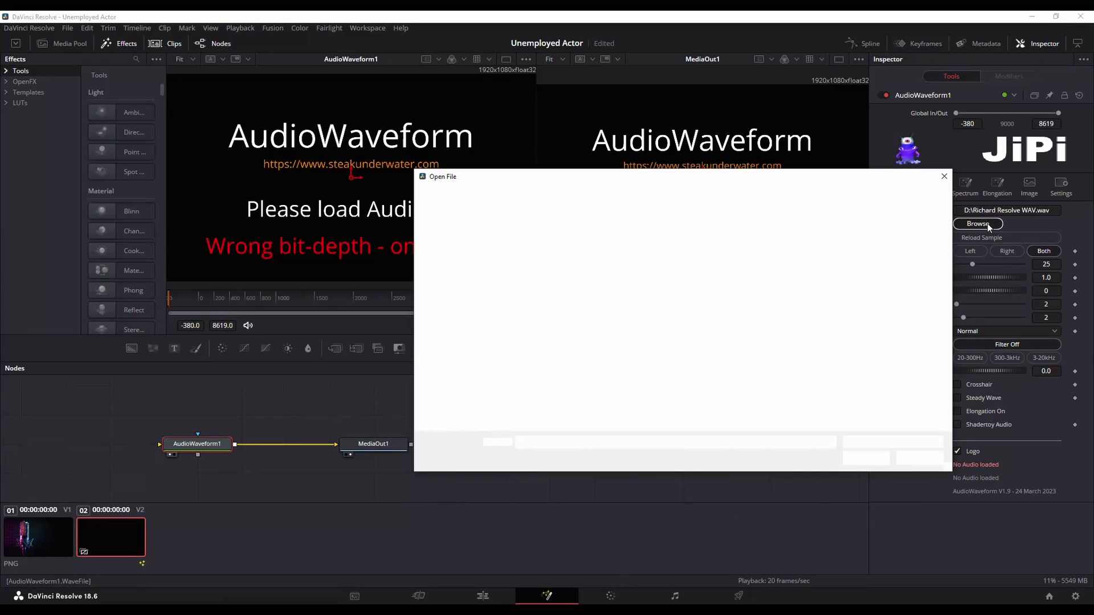
click(853, 259)
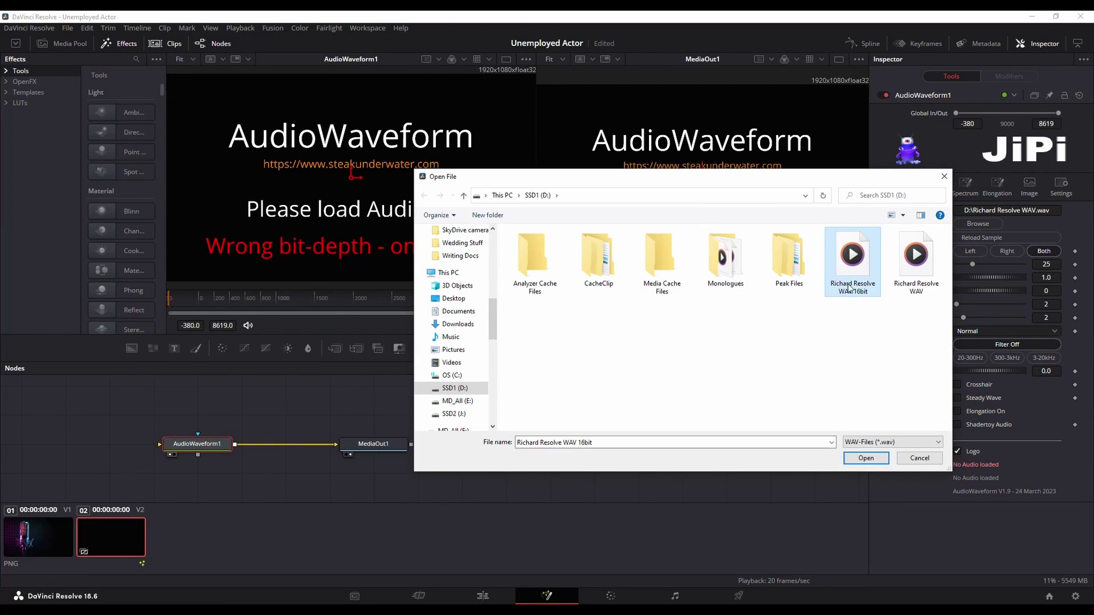
click(866, 458)
click(959, 239)
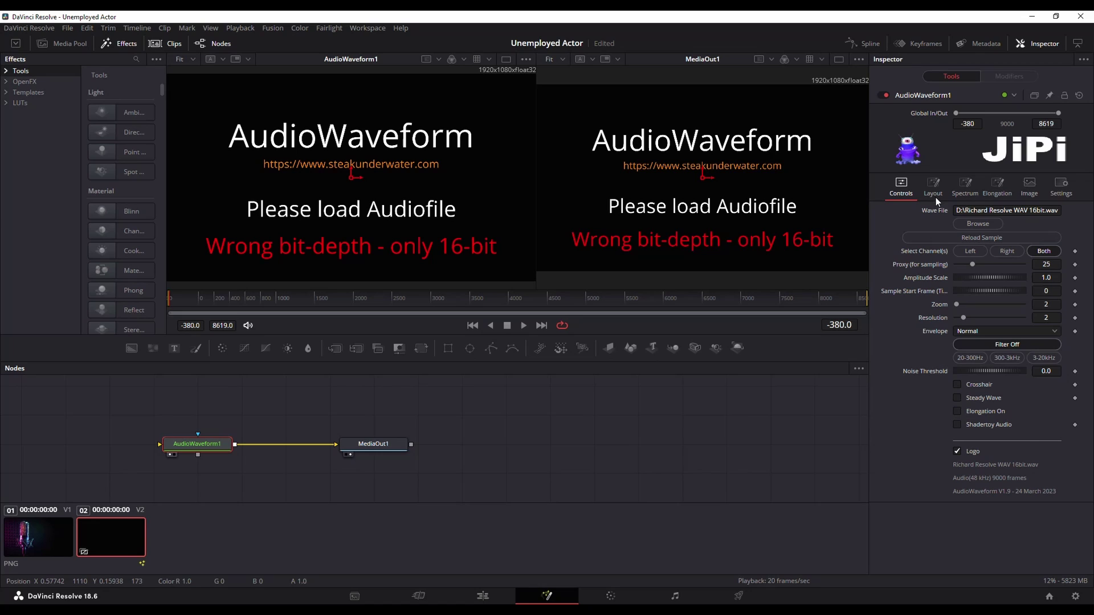
click(482, 596)
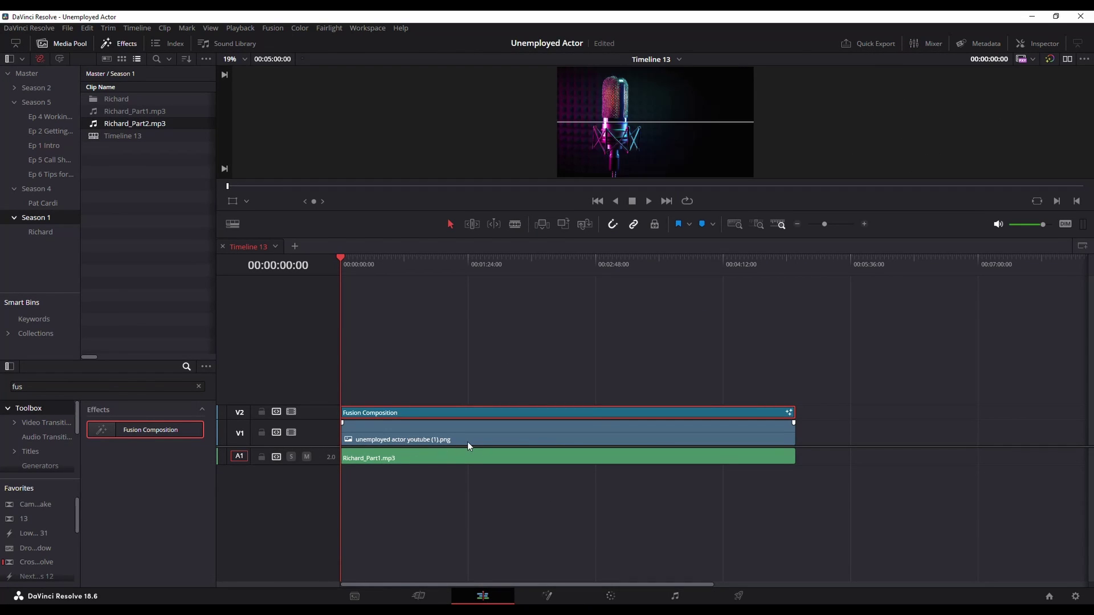
click(548, 596)
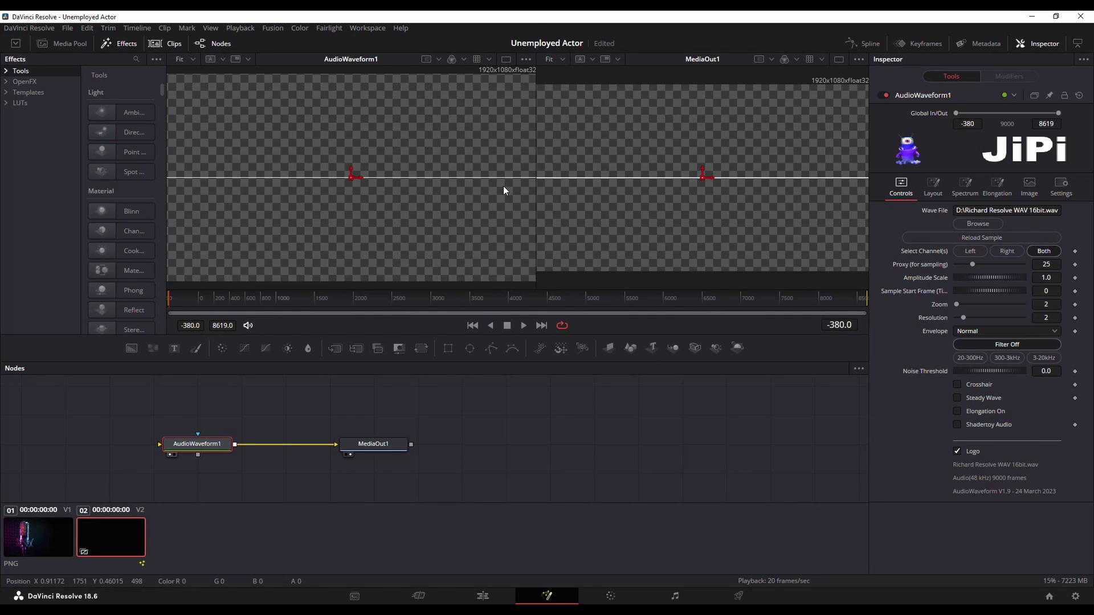
Step: Enable the Spectrum display with Needles appearance, FFT 512, and Scale raised to about 1.652
click(966, 192)
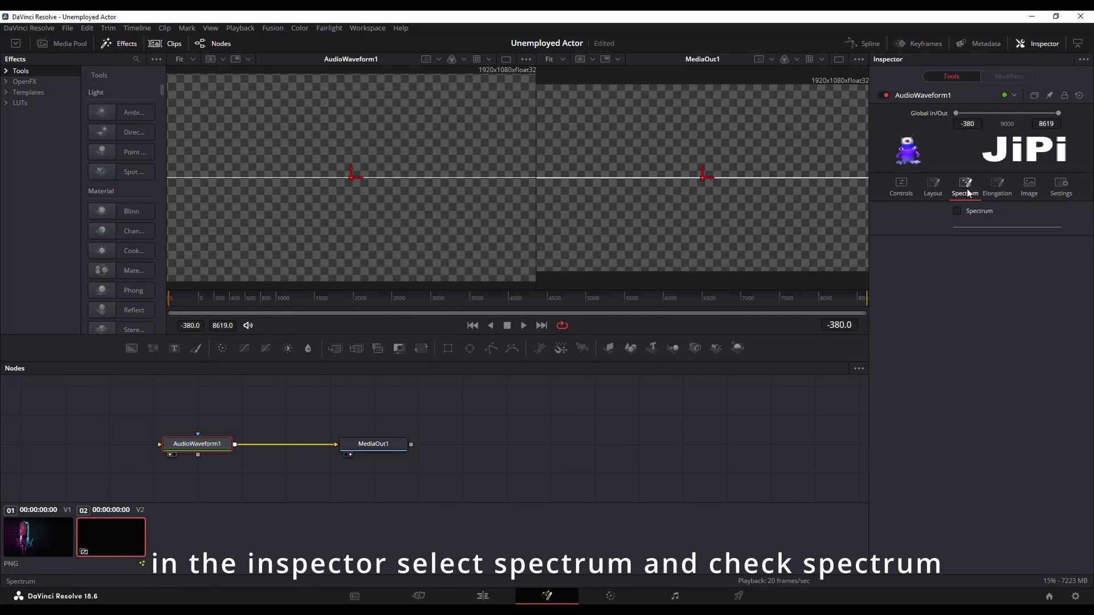
click(961, 212)
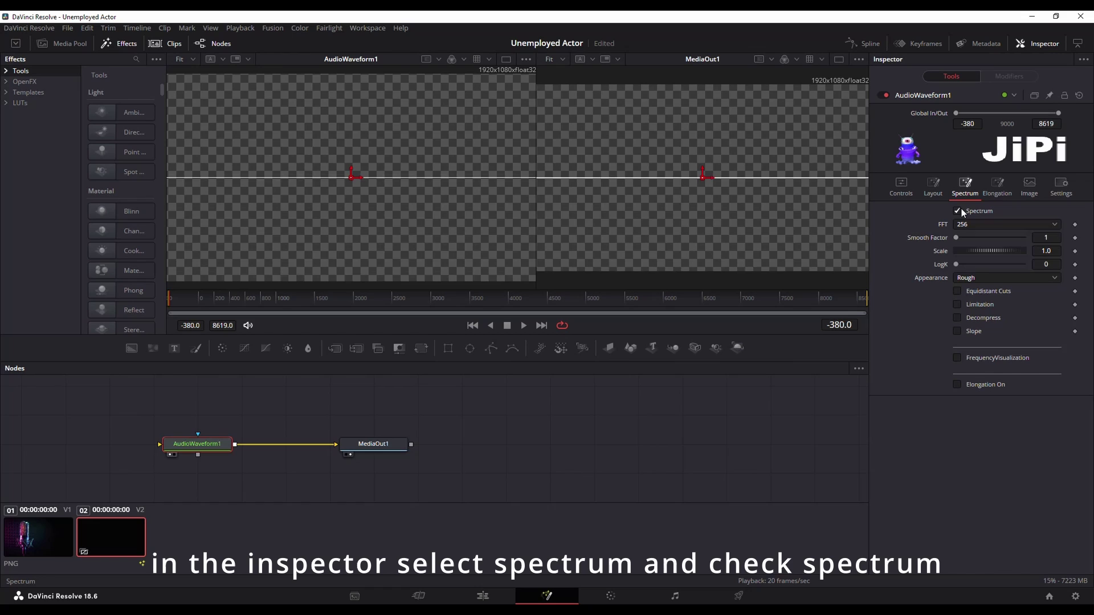
drag(181, 293, 201, 296)
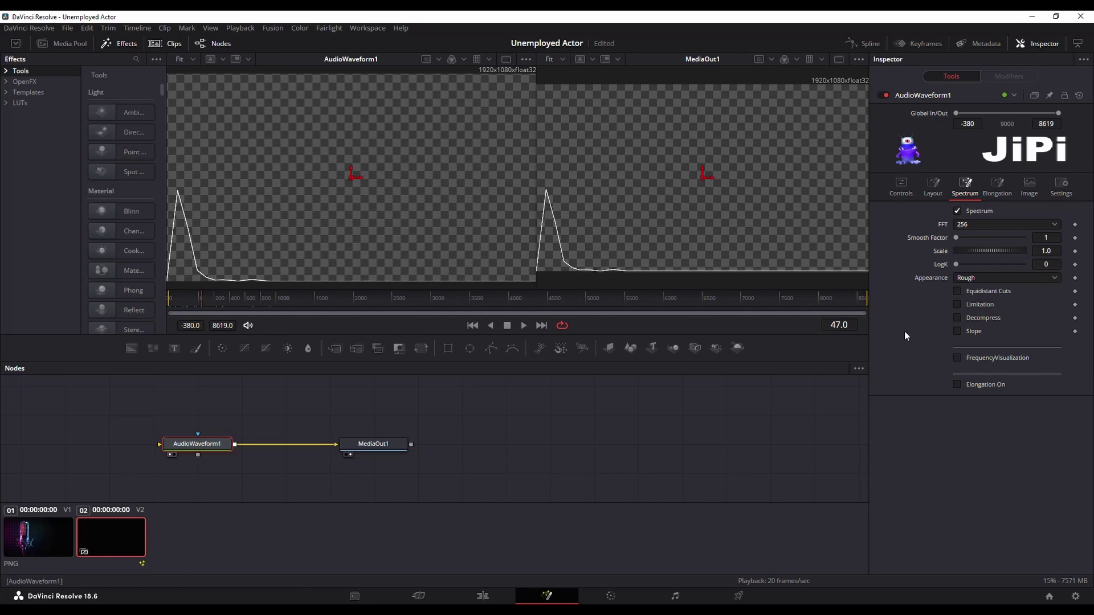
click(968, 278)
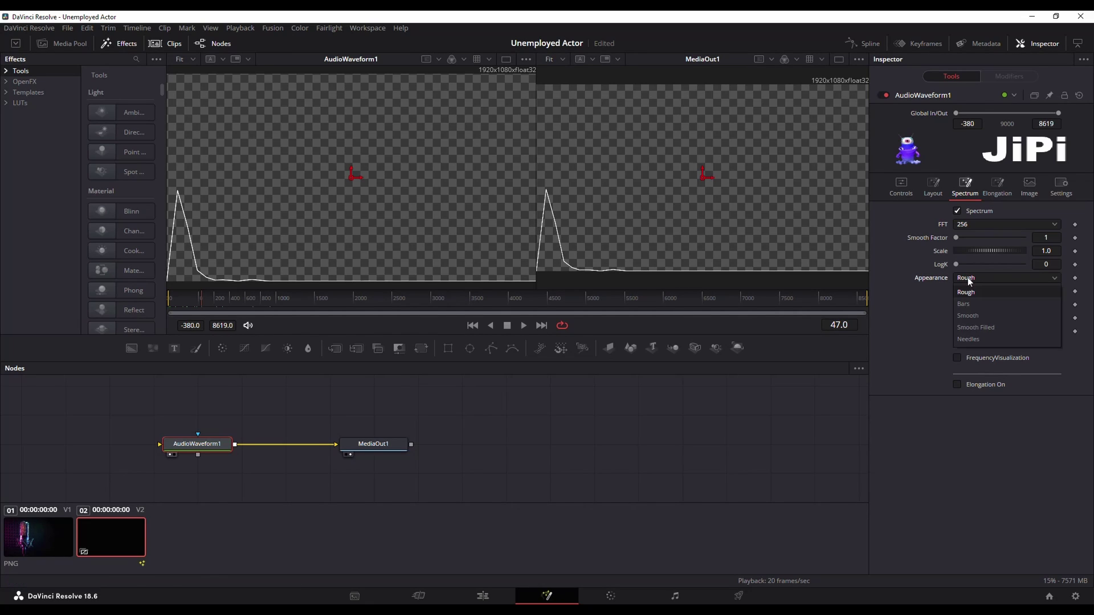
click(965, 337)
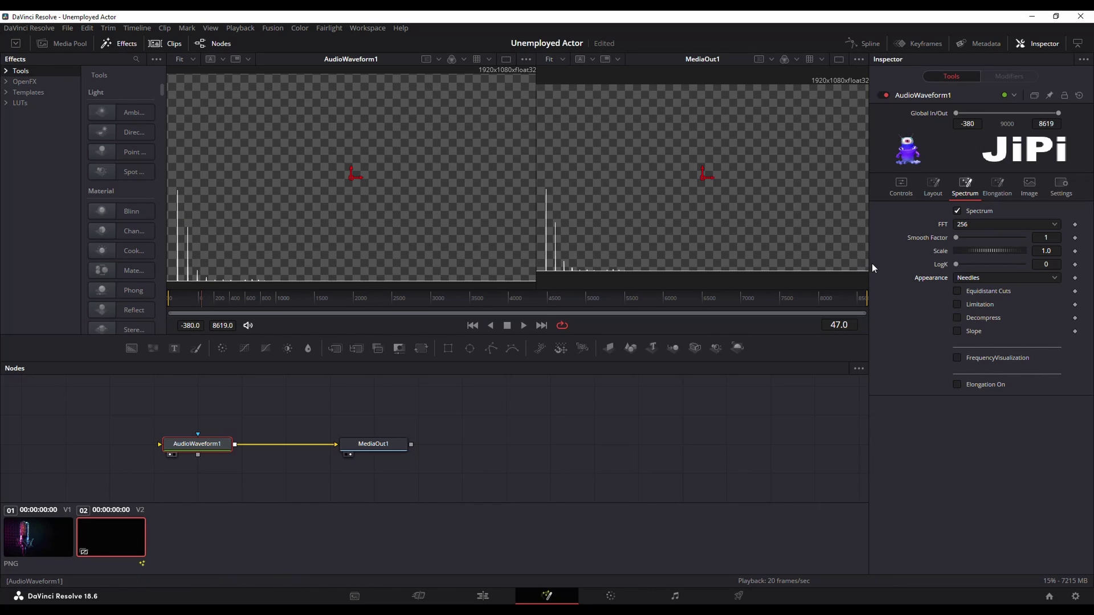
click(971, 227)
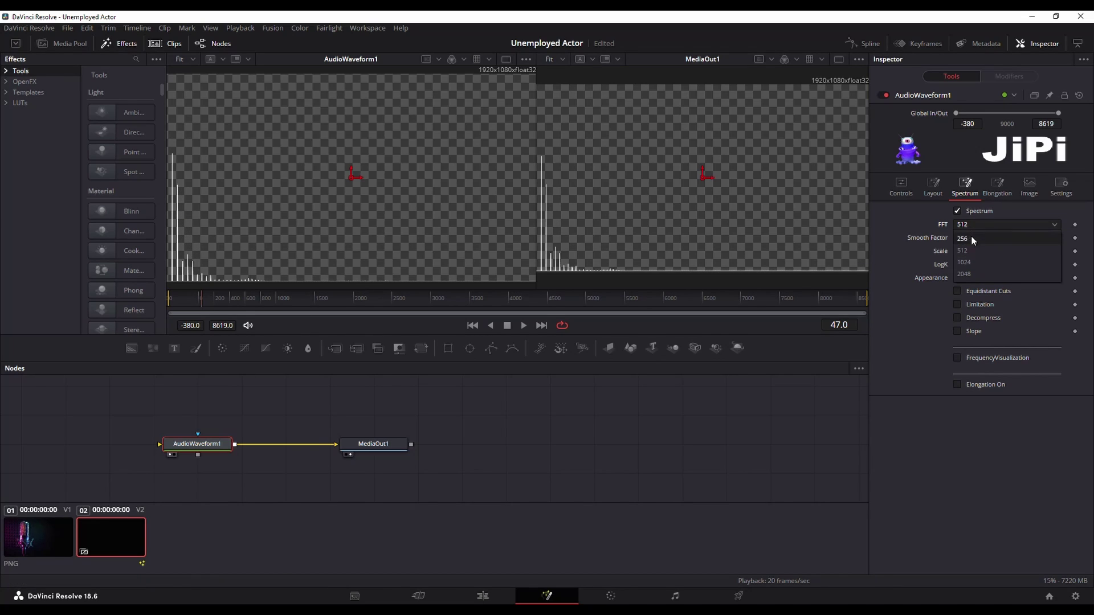
click(973, 251)
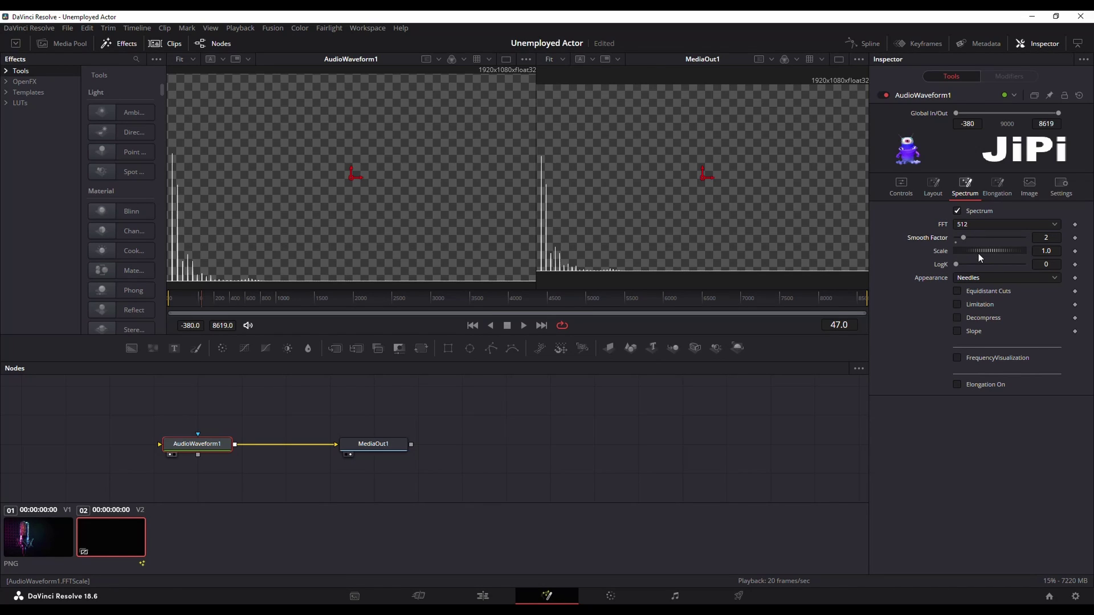
drag(979, 255, 983, 255)
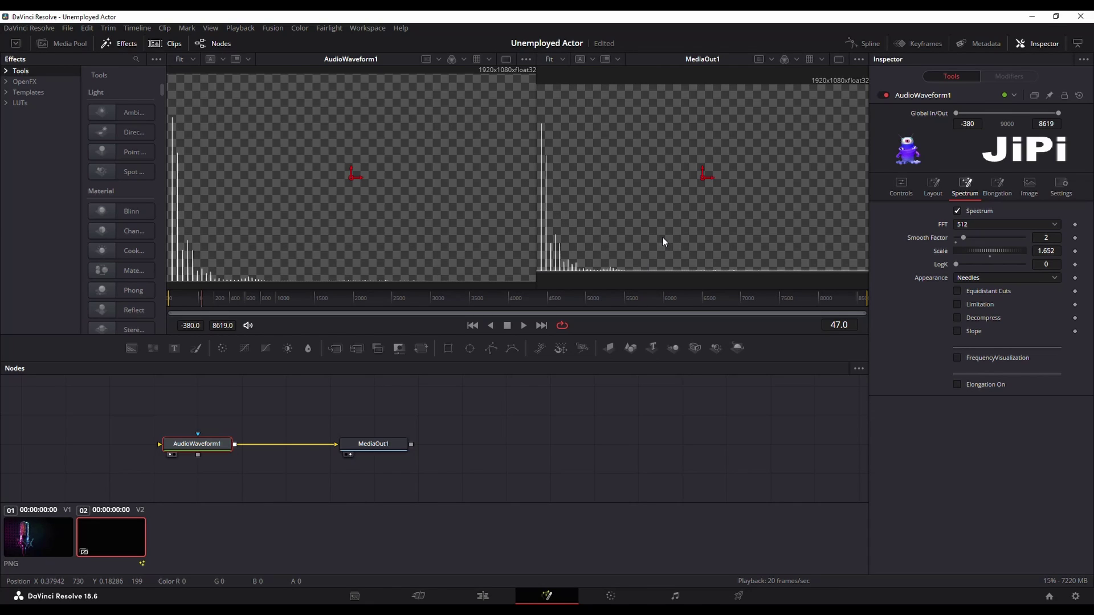
Step: Make the waveform line dark purple (R 0.2235, G 0.0235, B 0.1765) and thicken it to 0.00954
click(933, 185)
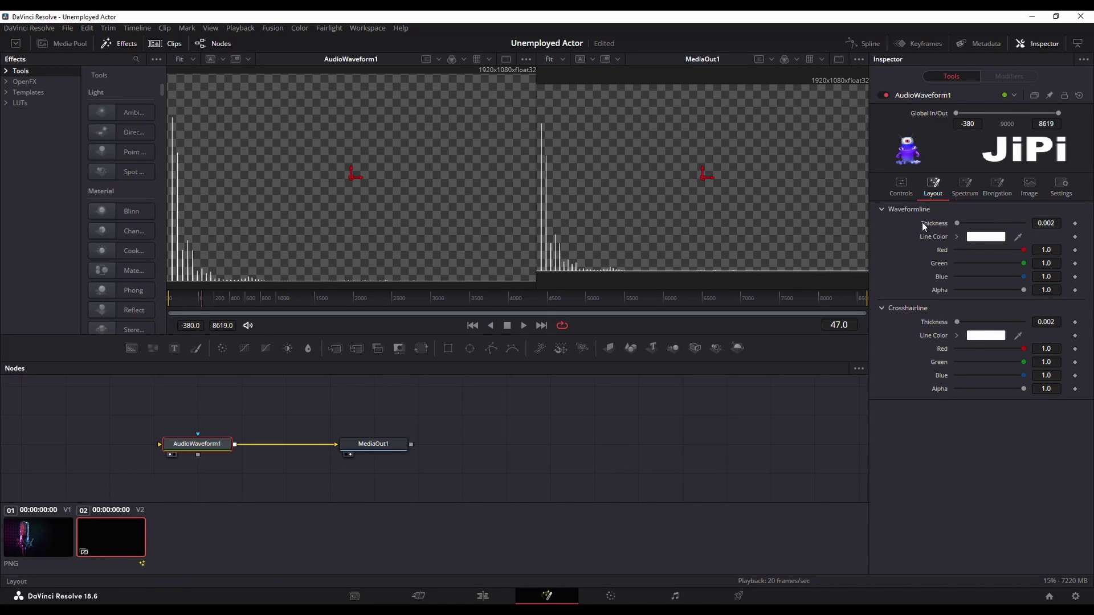
click(980, 236)
click(448, 363)
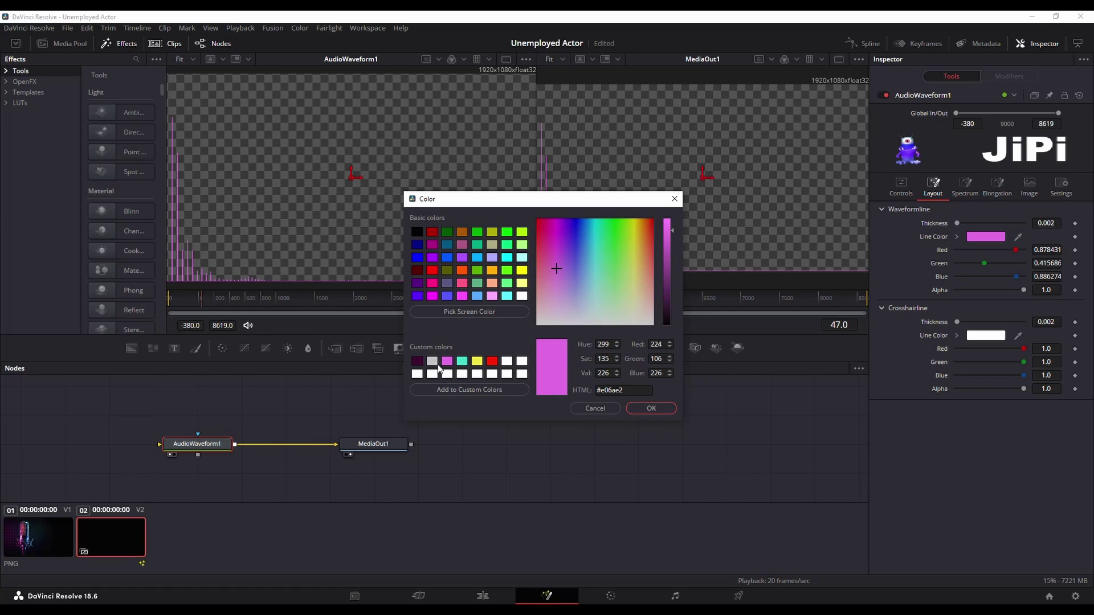
click(417, 361)
click(650, 409)
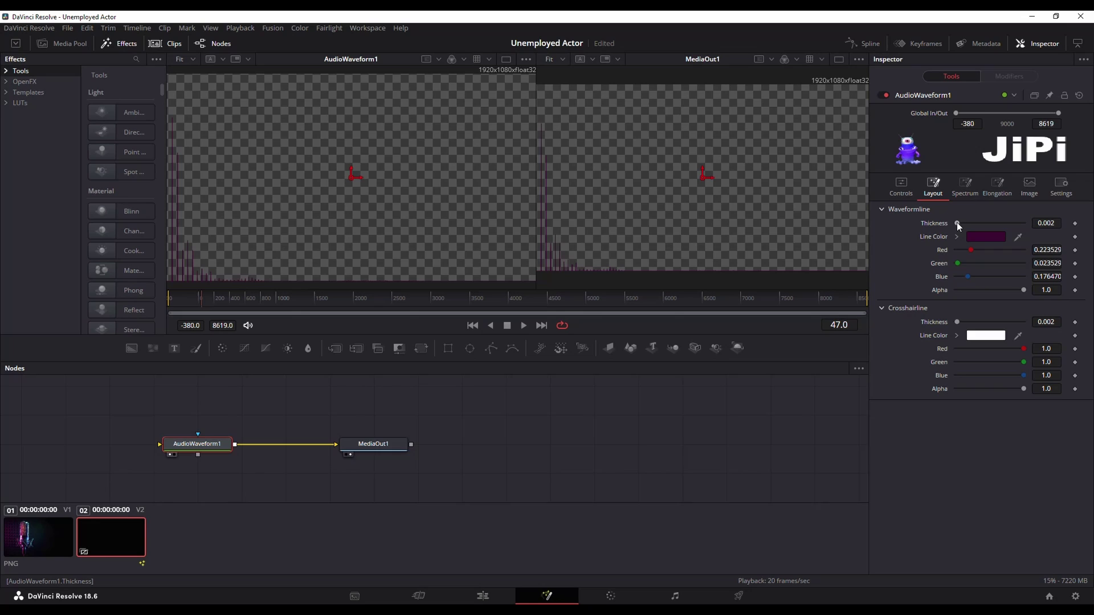
drag(956, 222, 962, 224)
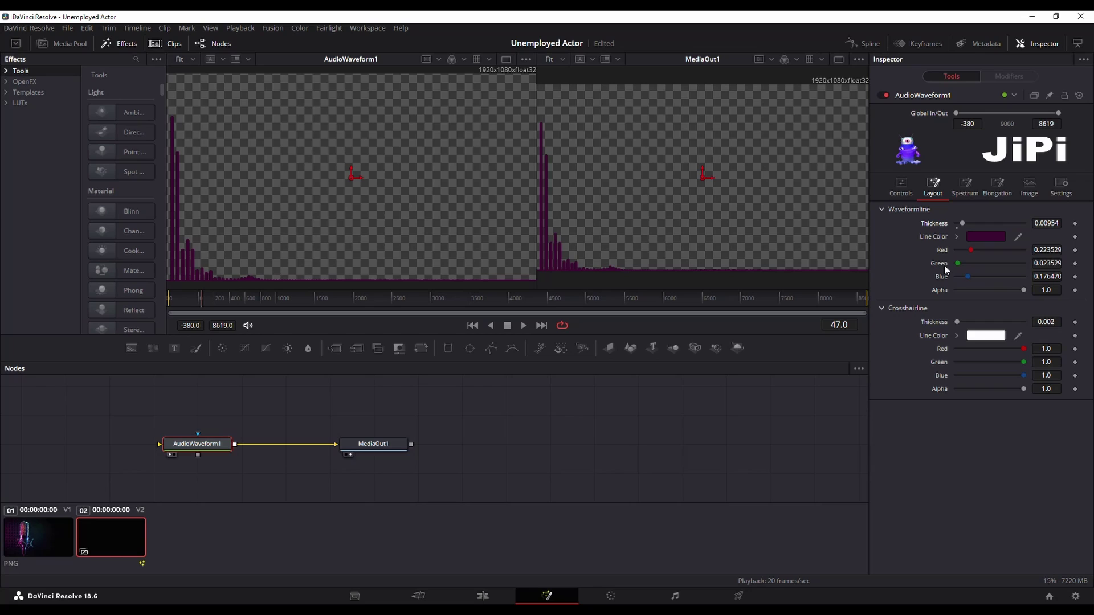
Step: Turn off the spectrum display and make the waveform line thinner
click(964, 185)
click(957, 212)
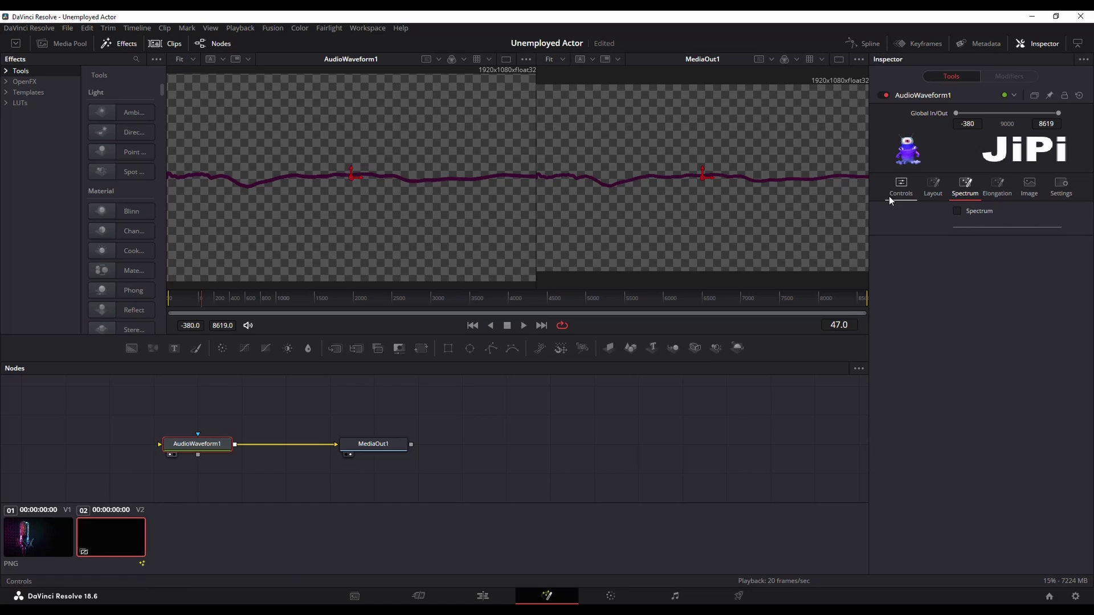
click(926, 181)
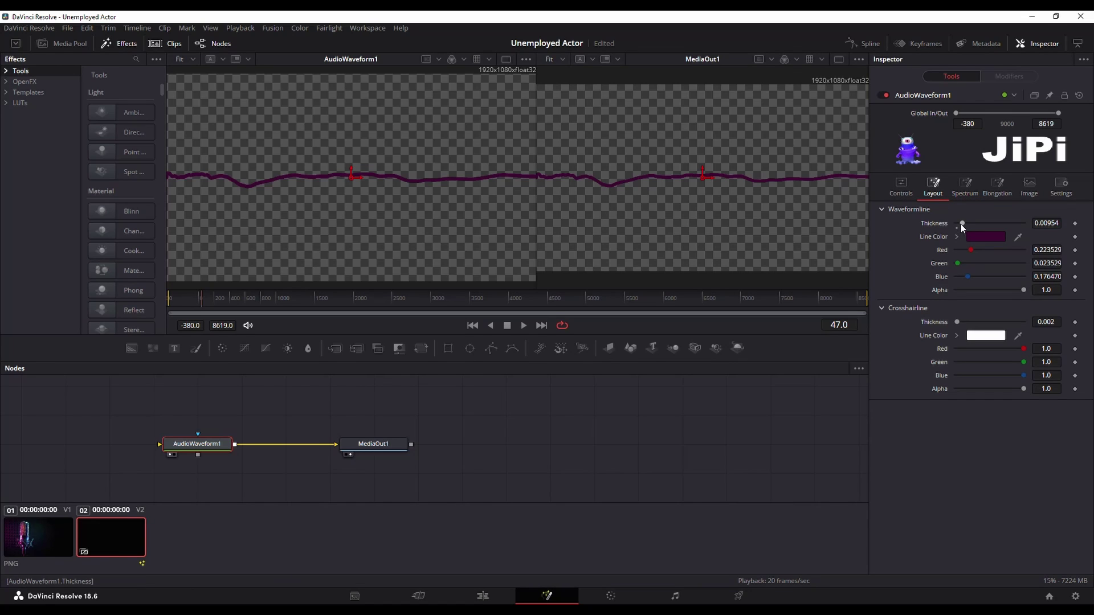
drag(961, 224, 961, 224)
Step: Hide the JiPi logo and switch the spectrum display back on
click(901, 185)
click(959, 449)
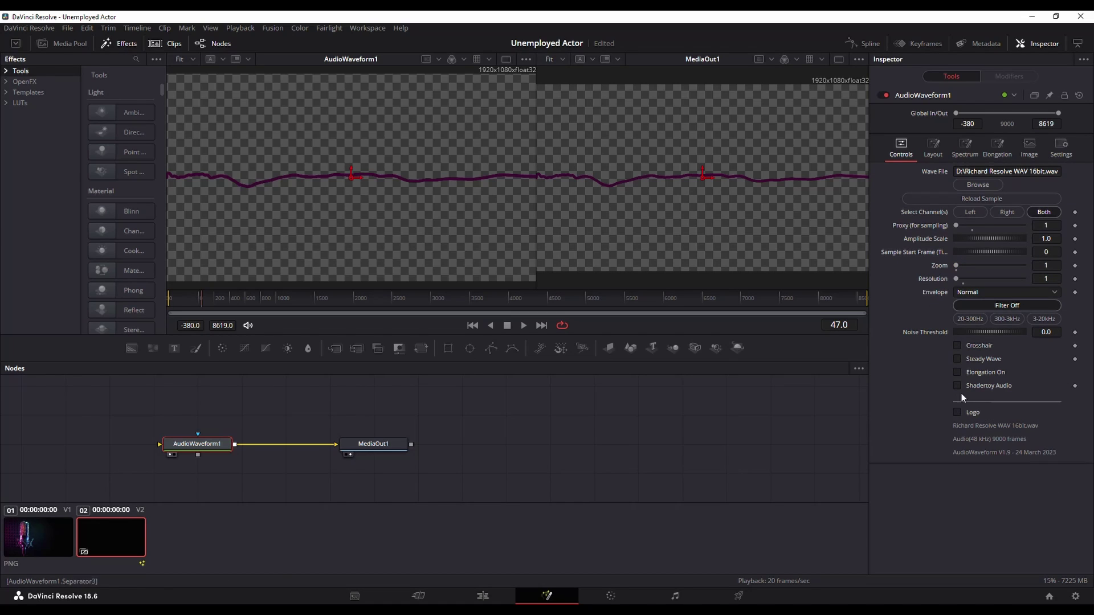
click(966, 144)
click(959, 171)
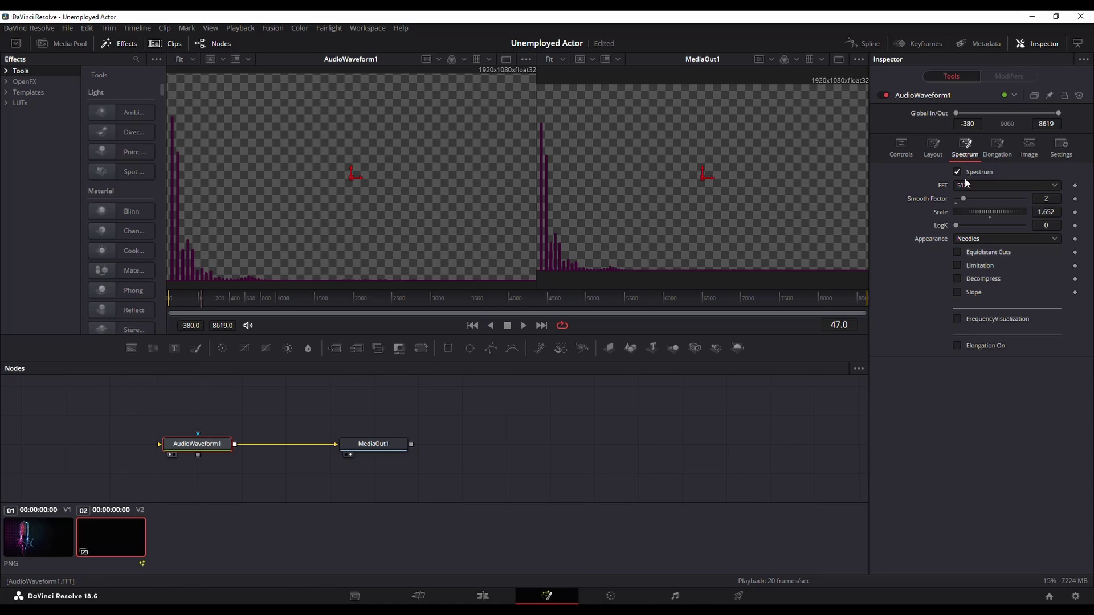
Step: Preview the purple needles over the microphone image on the Edit page, then return to Fusion
click(483, 596)
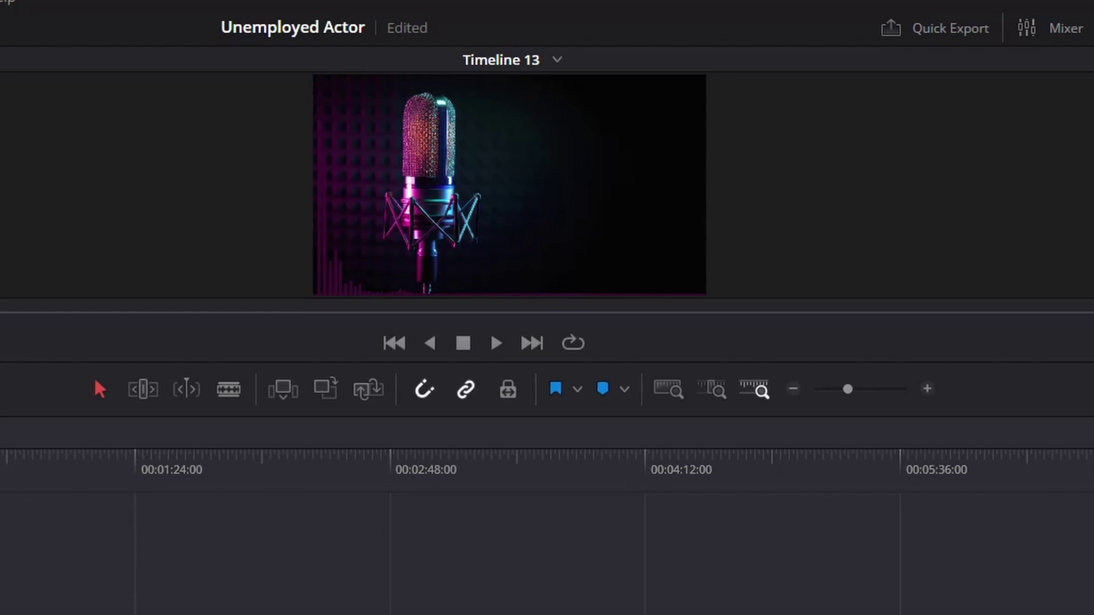
drag(19, 468, 71, 476)
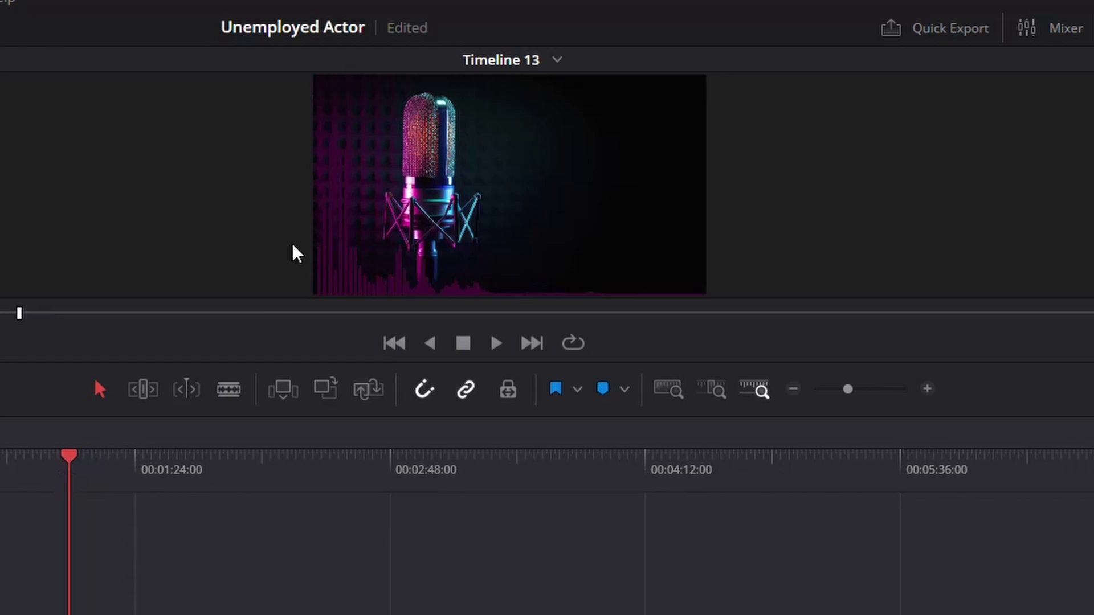
drag(251, 360, 282, 531)
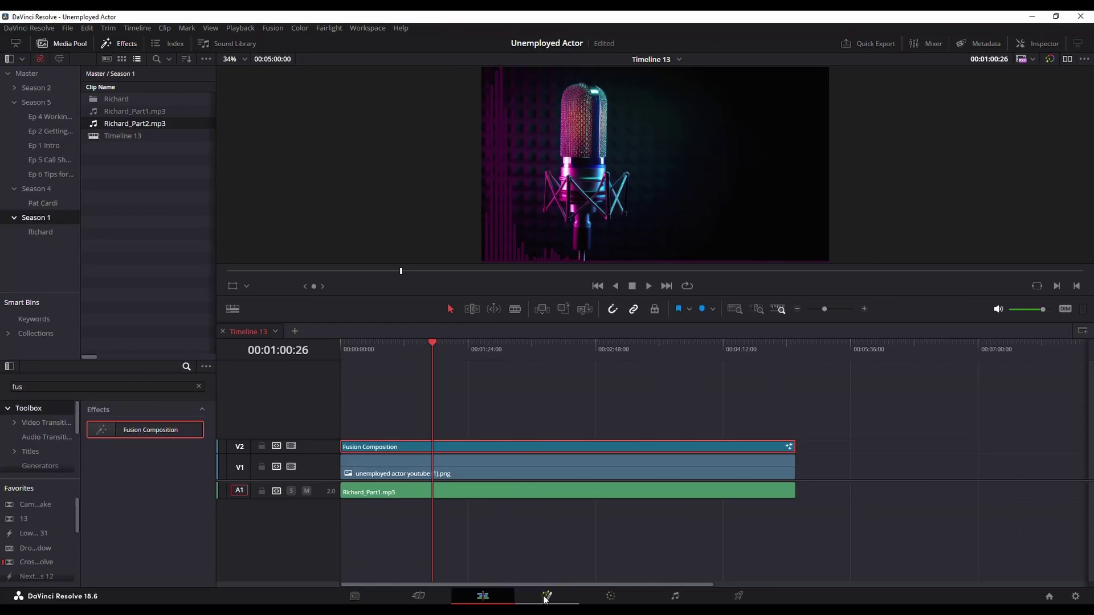
click(547, 596)
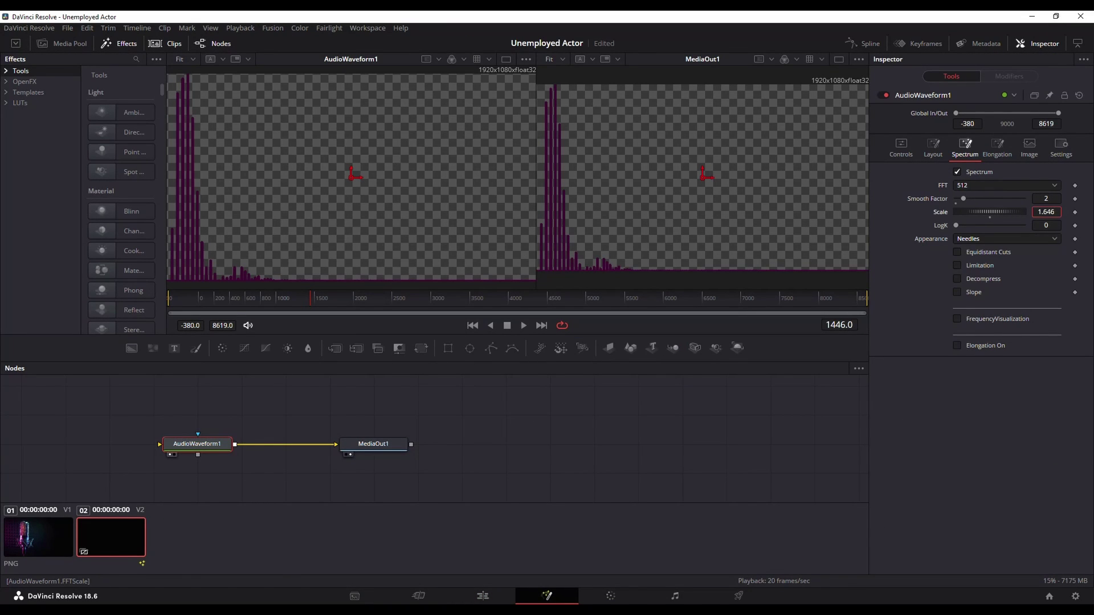
Step: Lower the spectrum Scale to 1.608, then to 1.017
text(1.608)
key(Return)
text(1.017)
key(Return)
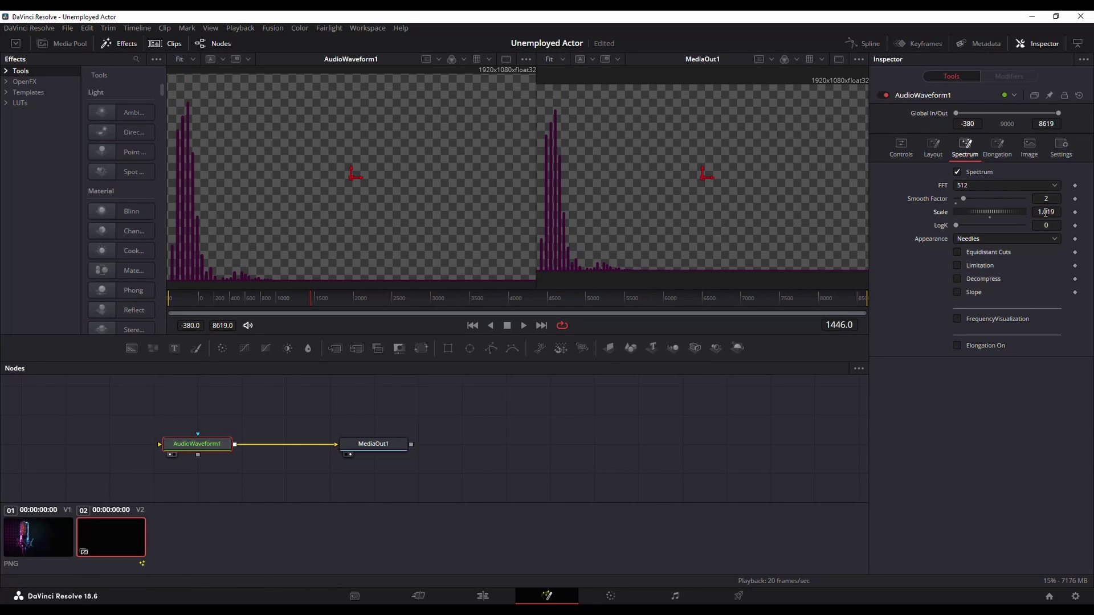
Step: Try the Rough, Bars, Smooth and Smooth Filled appearances, then return to Needles
click(969, 240)
click(971, 254)
click(966, 241)
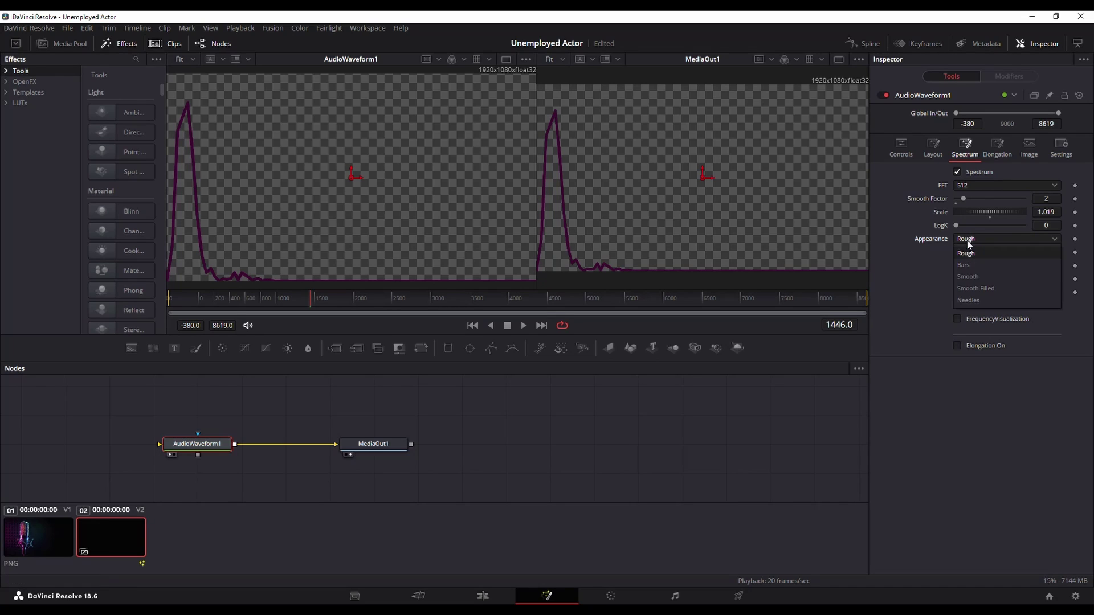
click(970, 265)
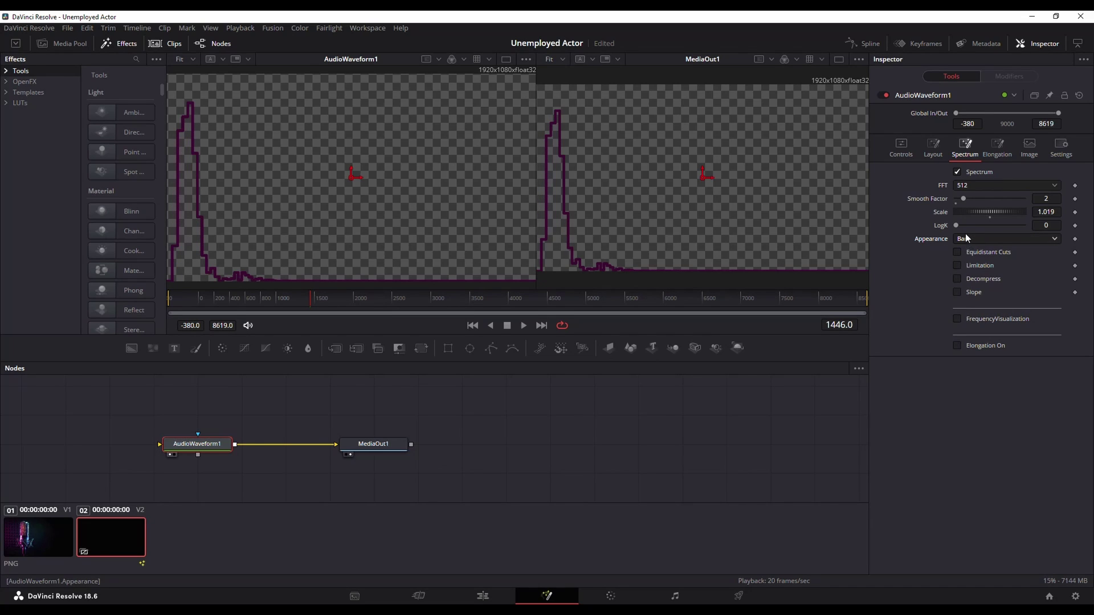
click(966, 239)
click(970, 276)
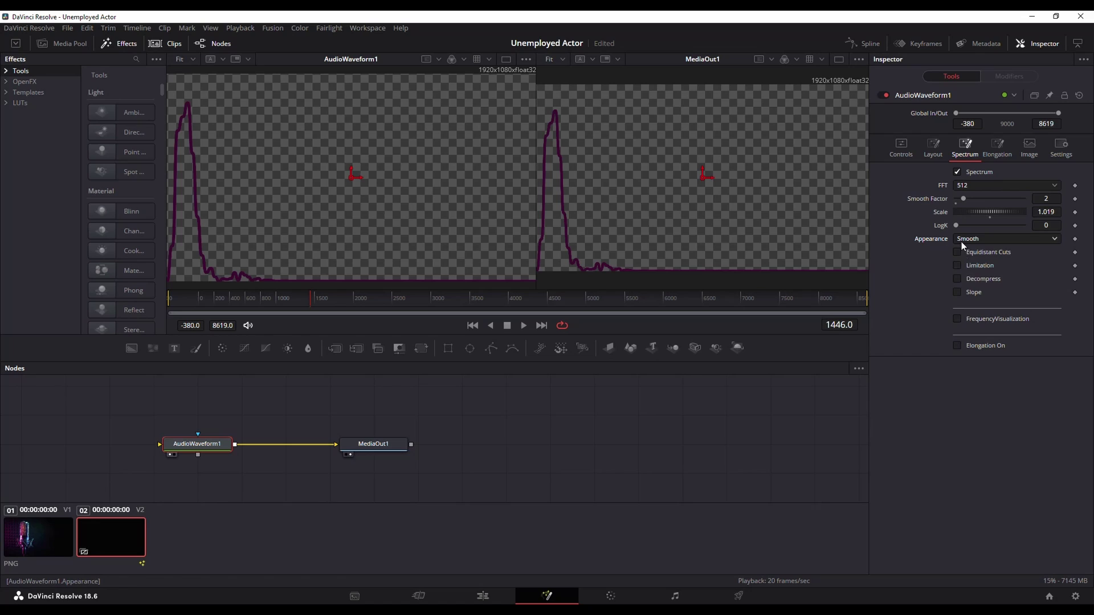
click(962, 240)
click(966, 288)
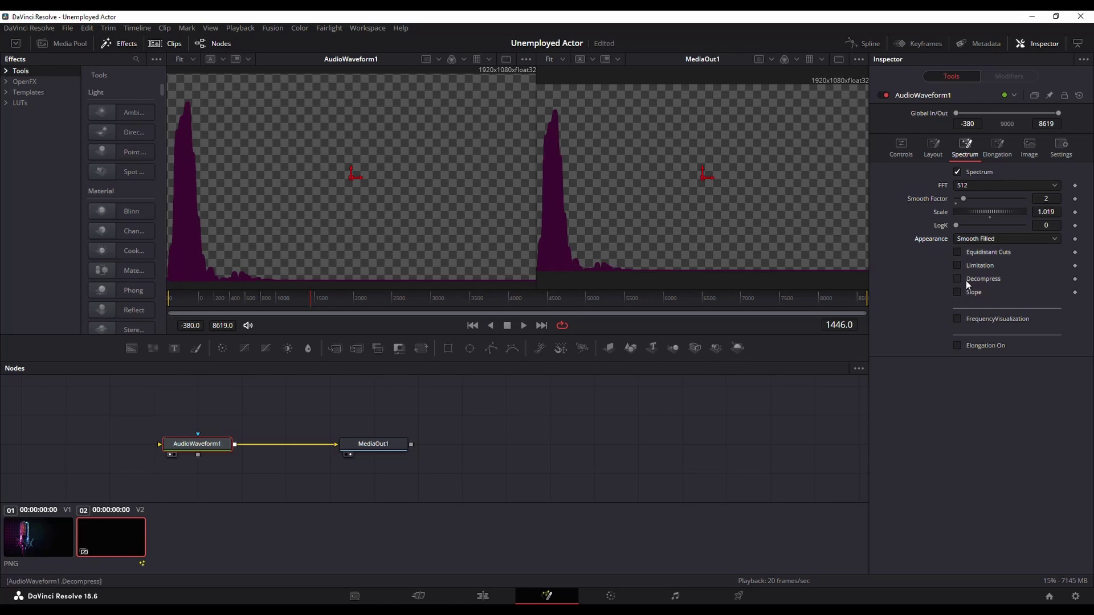
click(963, 240)
click(964, 299)
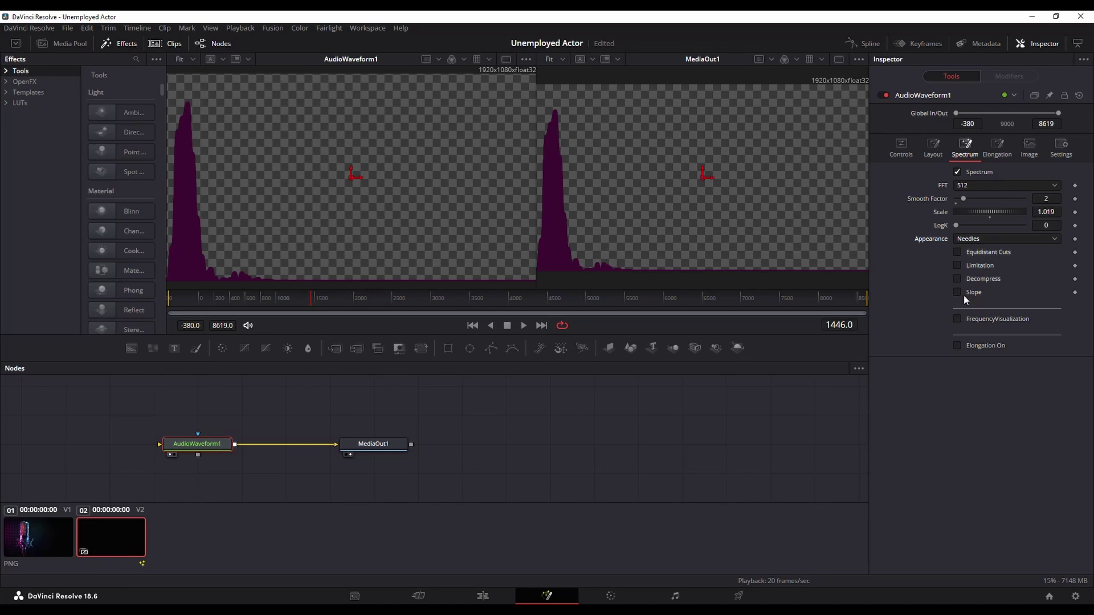